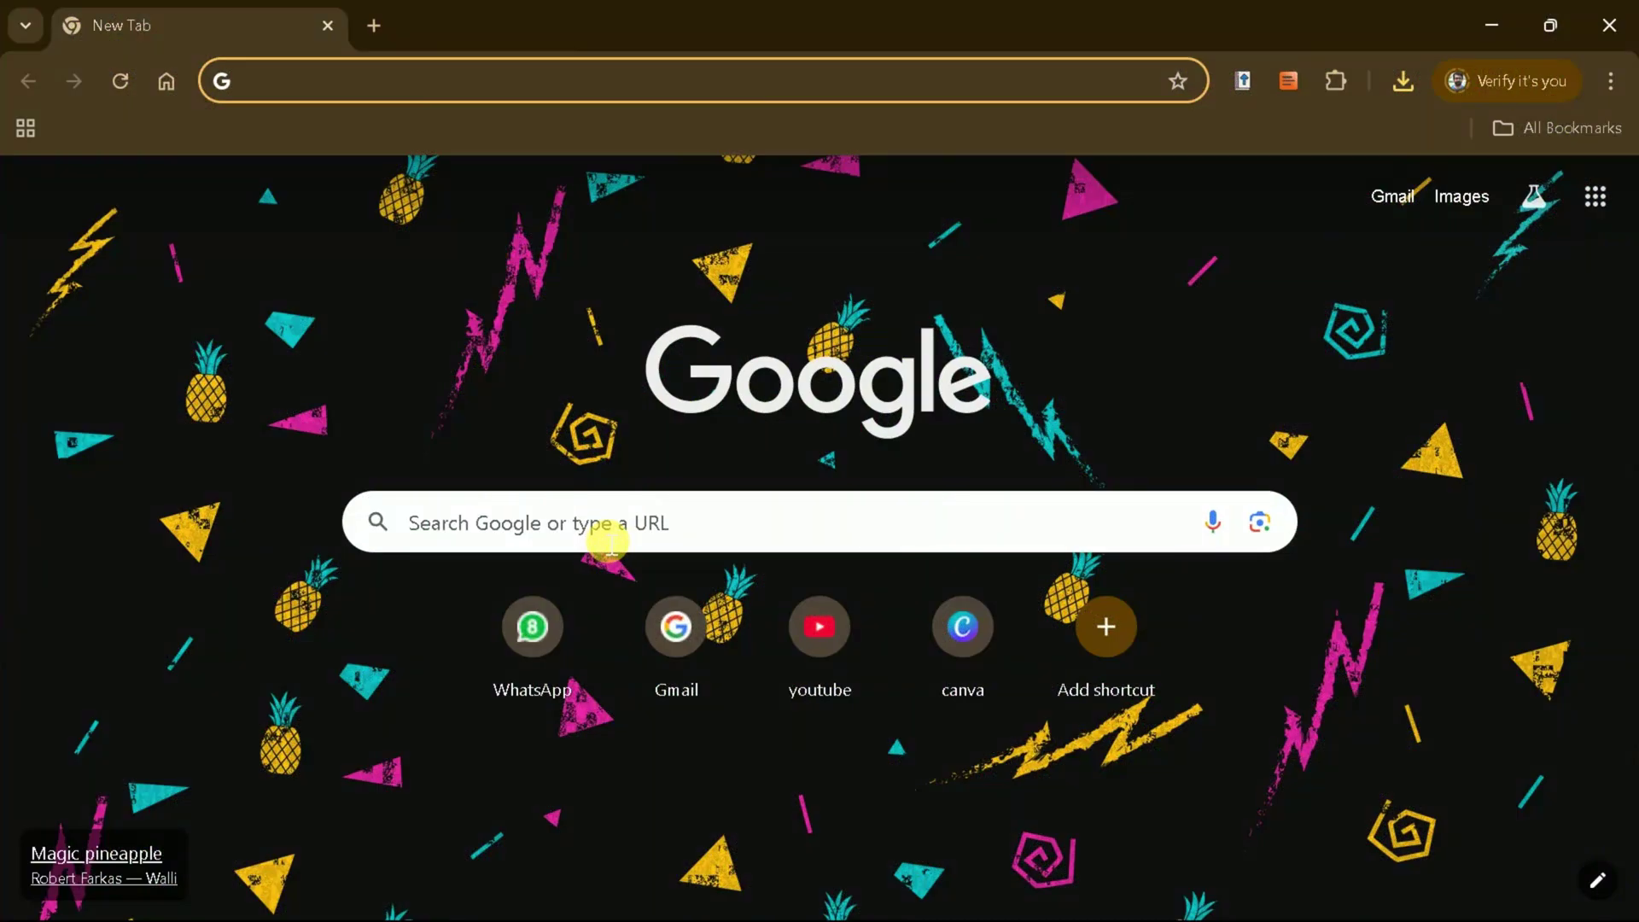
# - Search Google for 'Grok ai' and open the official Grok site from the x.ai result
pyautogui.click(611, 523)
pyautogui.write('Grok ai')
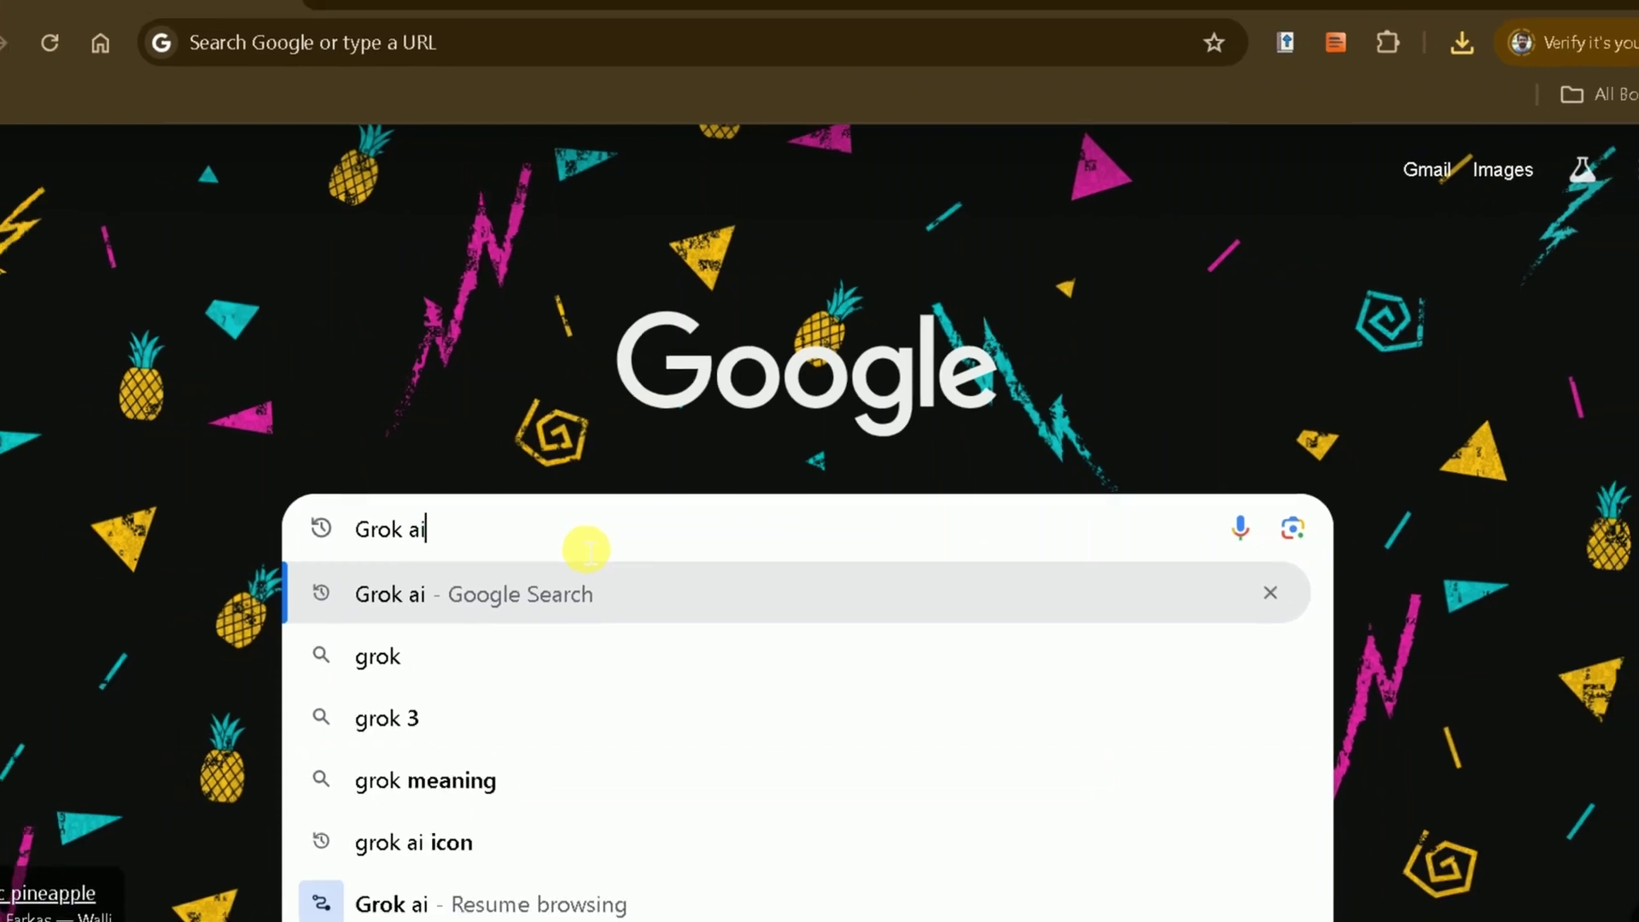
pyautogui.press('Return')
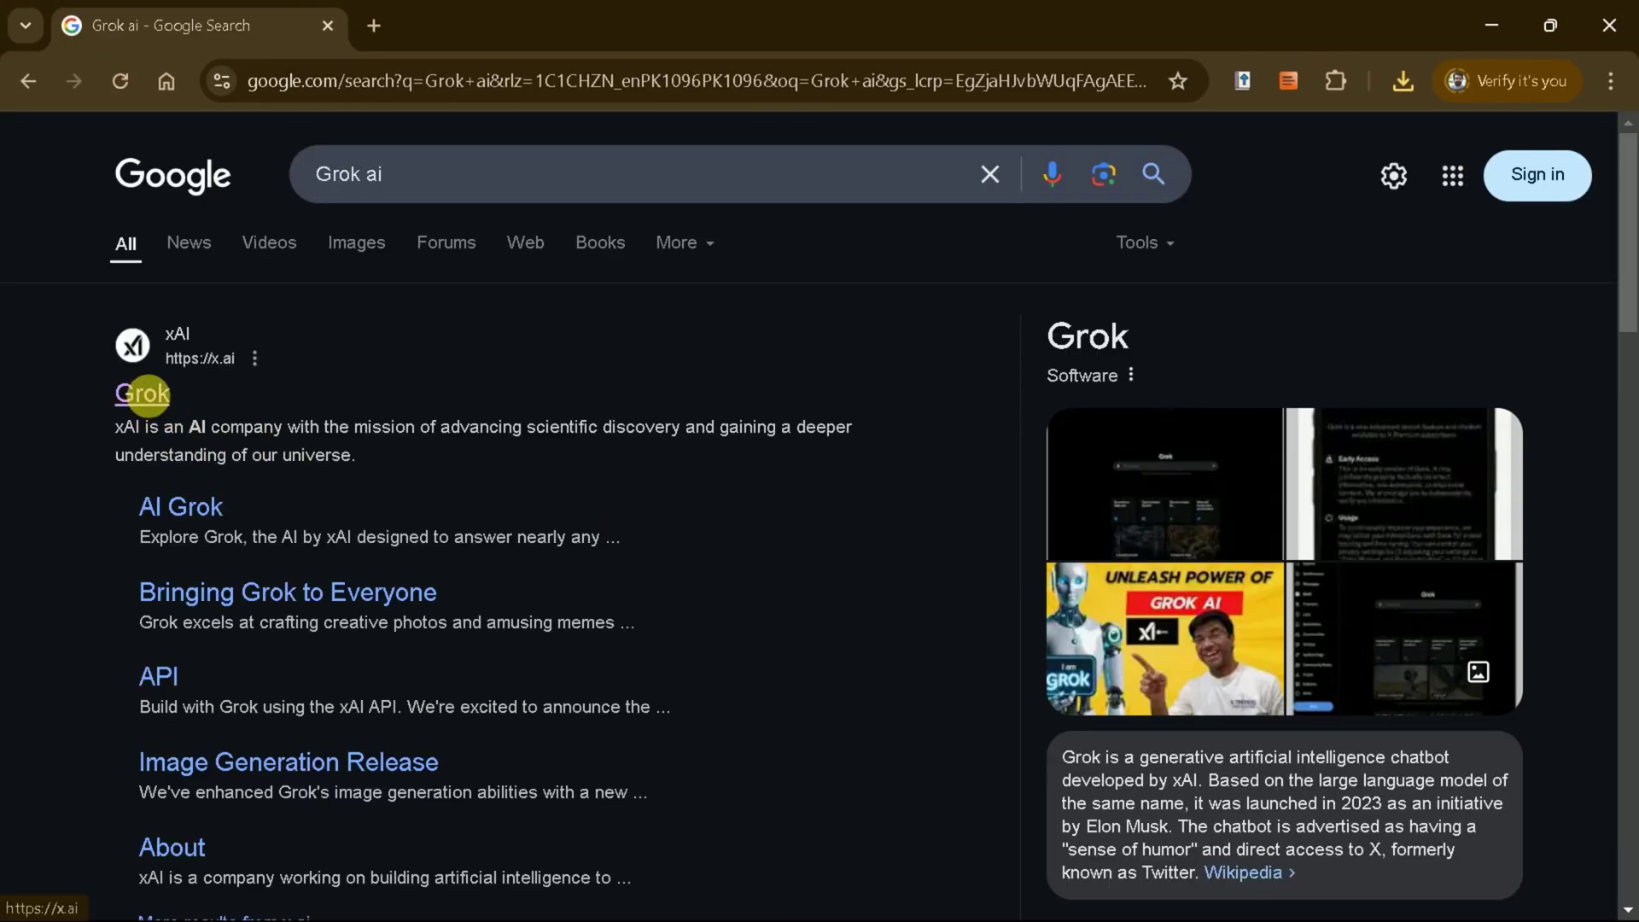
pyautogui.click(142, 393)
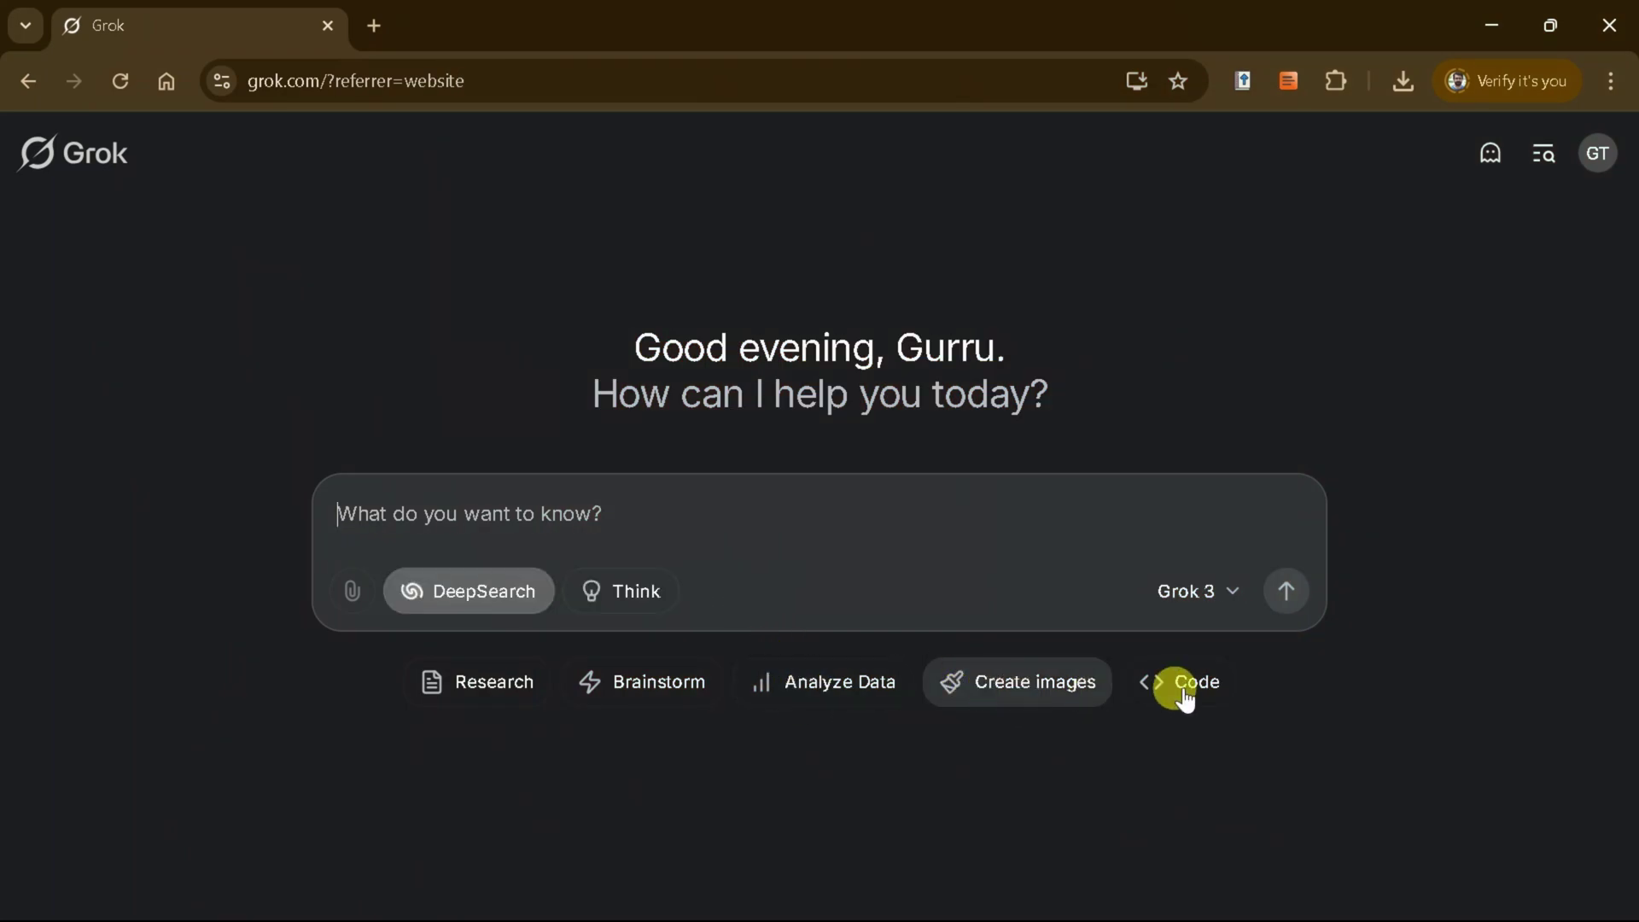
pyautogui.click(1215, 593)
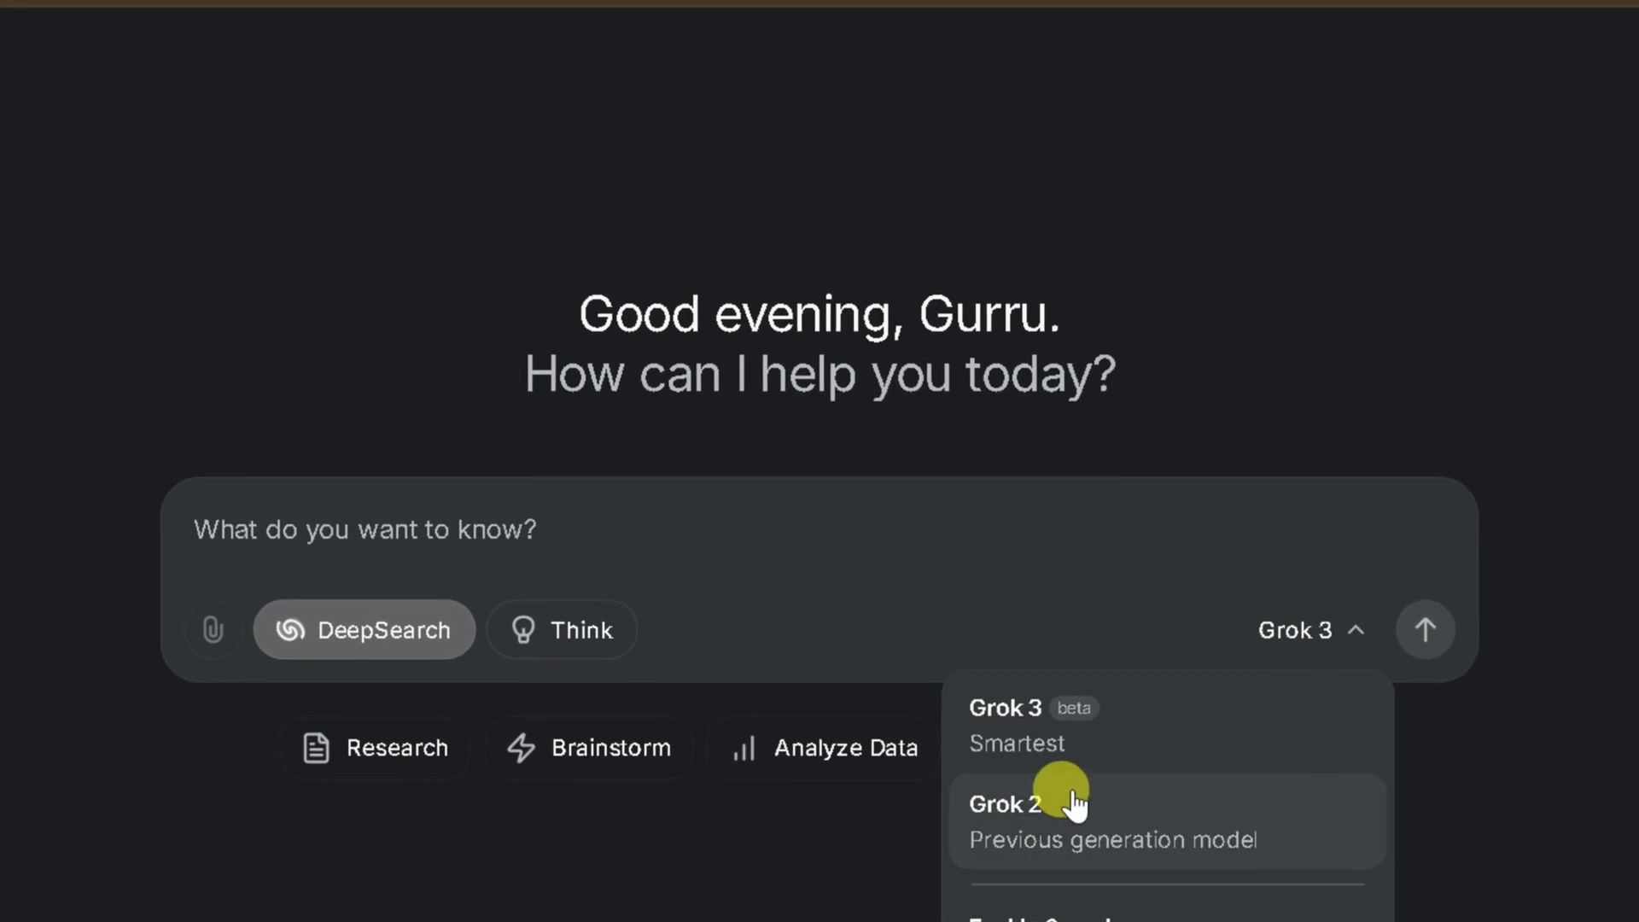
pyautogui.click(1078, 555)
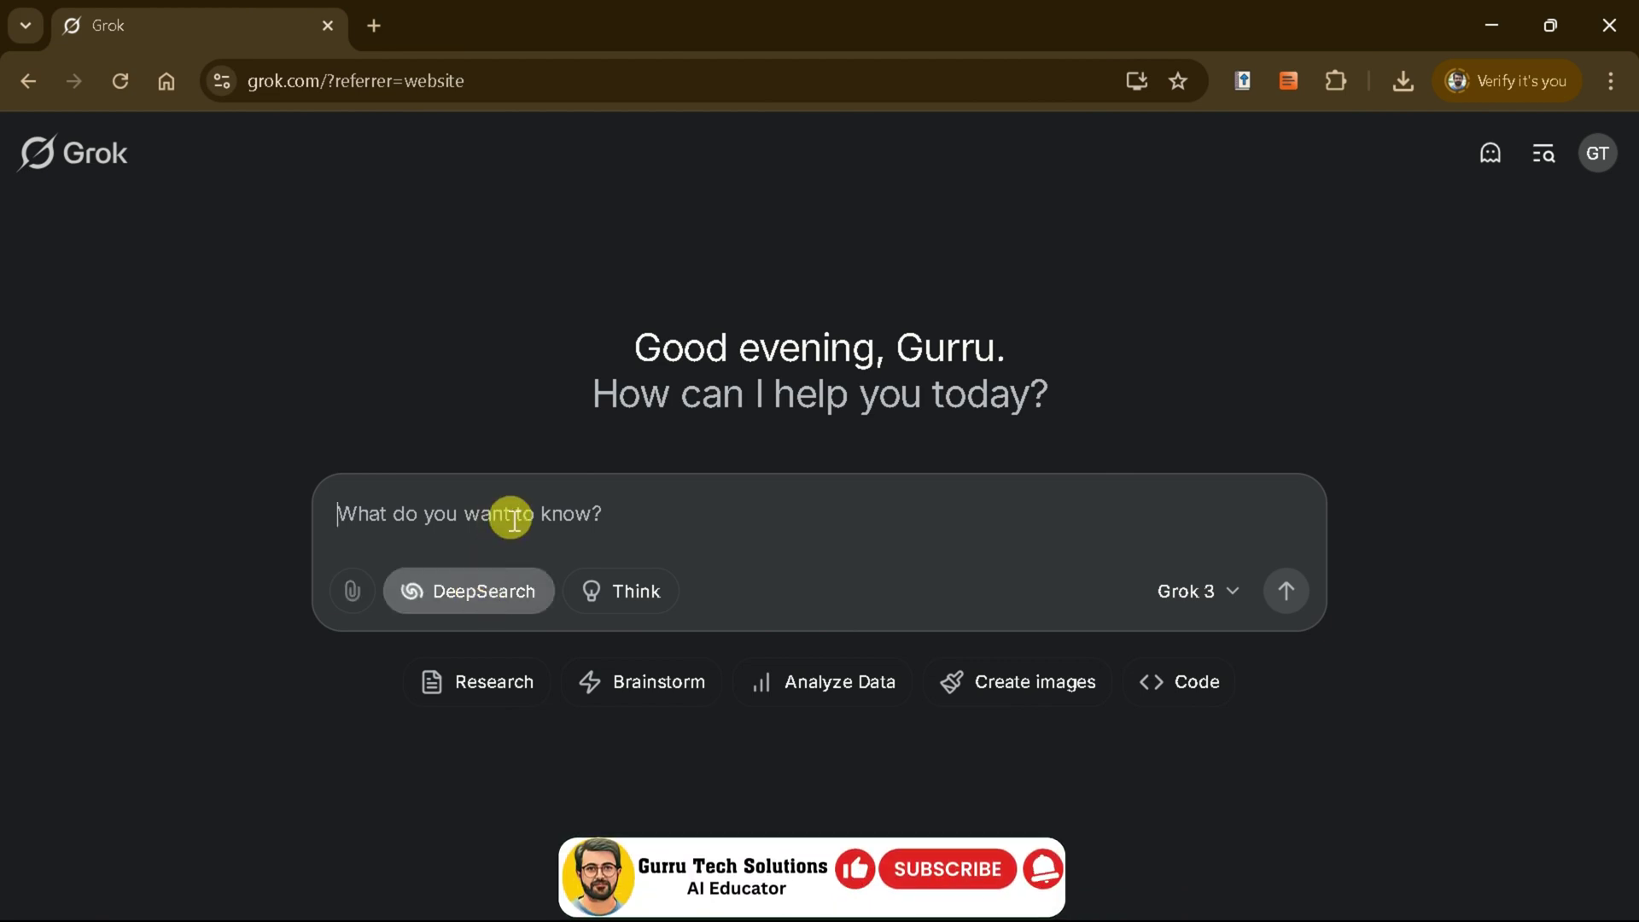
# - Send a DeepSearch prompt for a sub-500-word APA 7th review citing 15 recent AI-in-education studies
pyautogui.write('W')
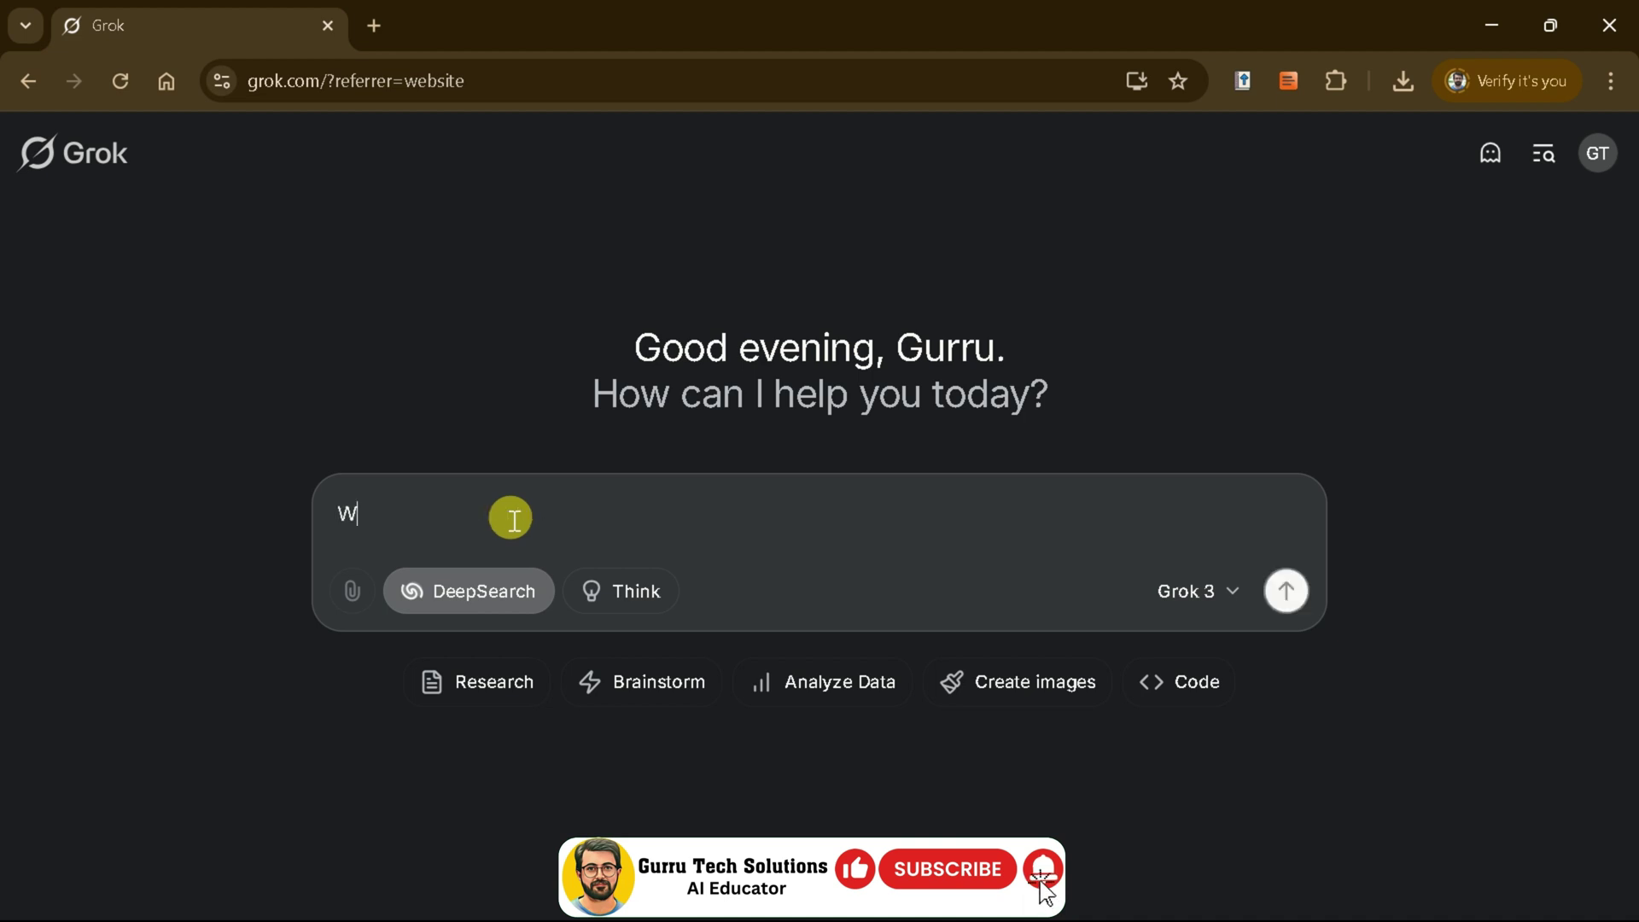
pyautogui.write('rite a li')
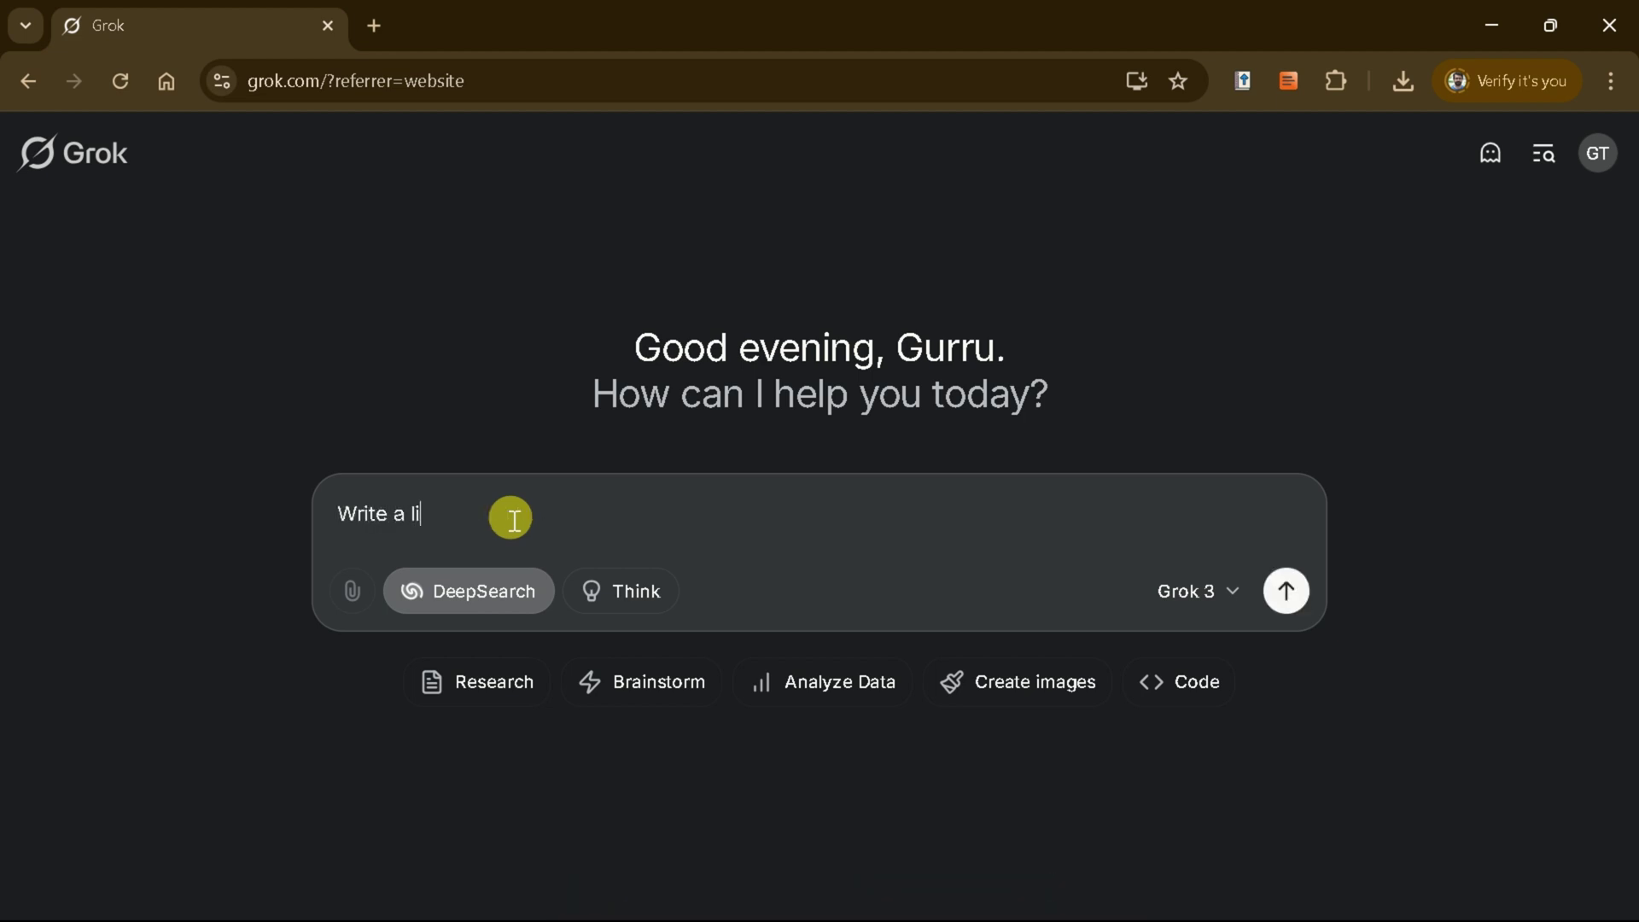
pyautogui.write('terature review around "The Impact of AI in Education". Please cite recent st')
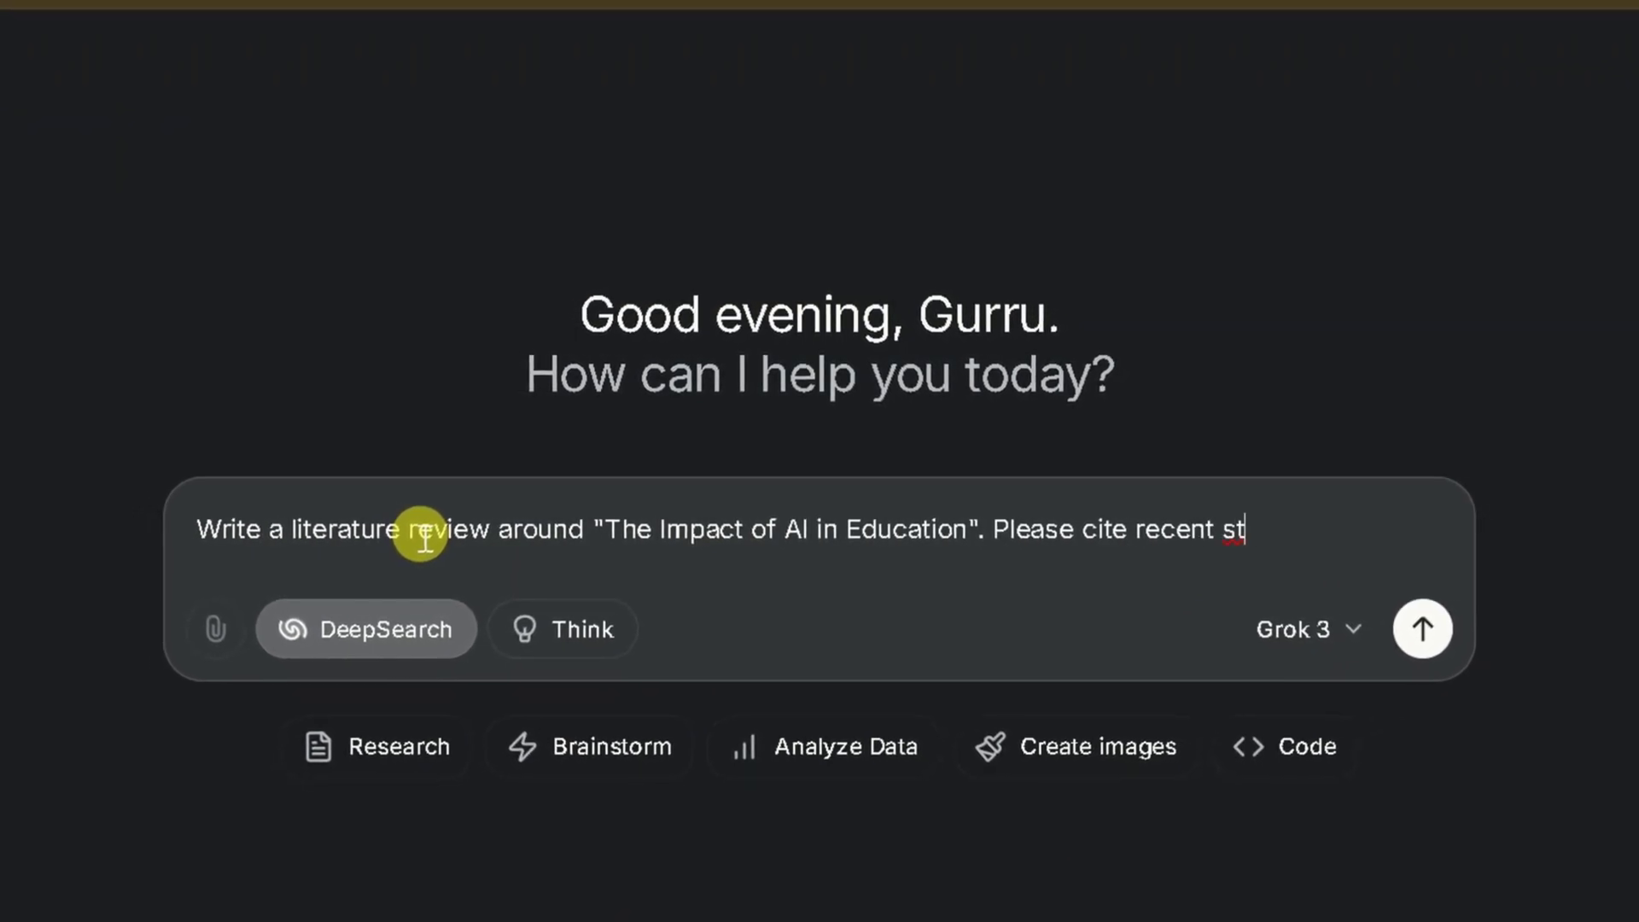
pyautogui.write('15 recent stud')
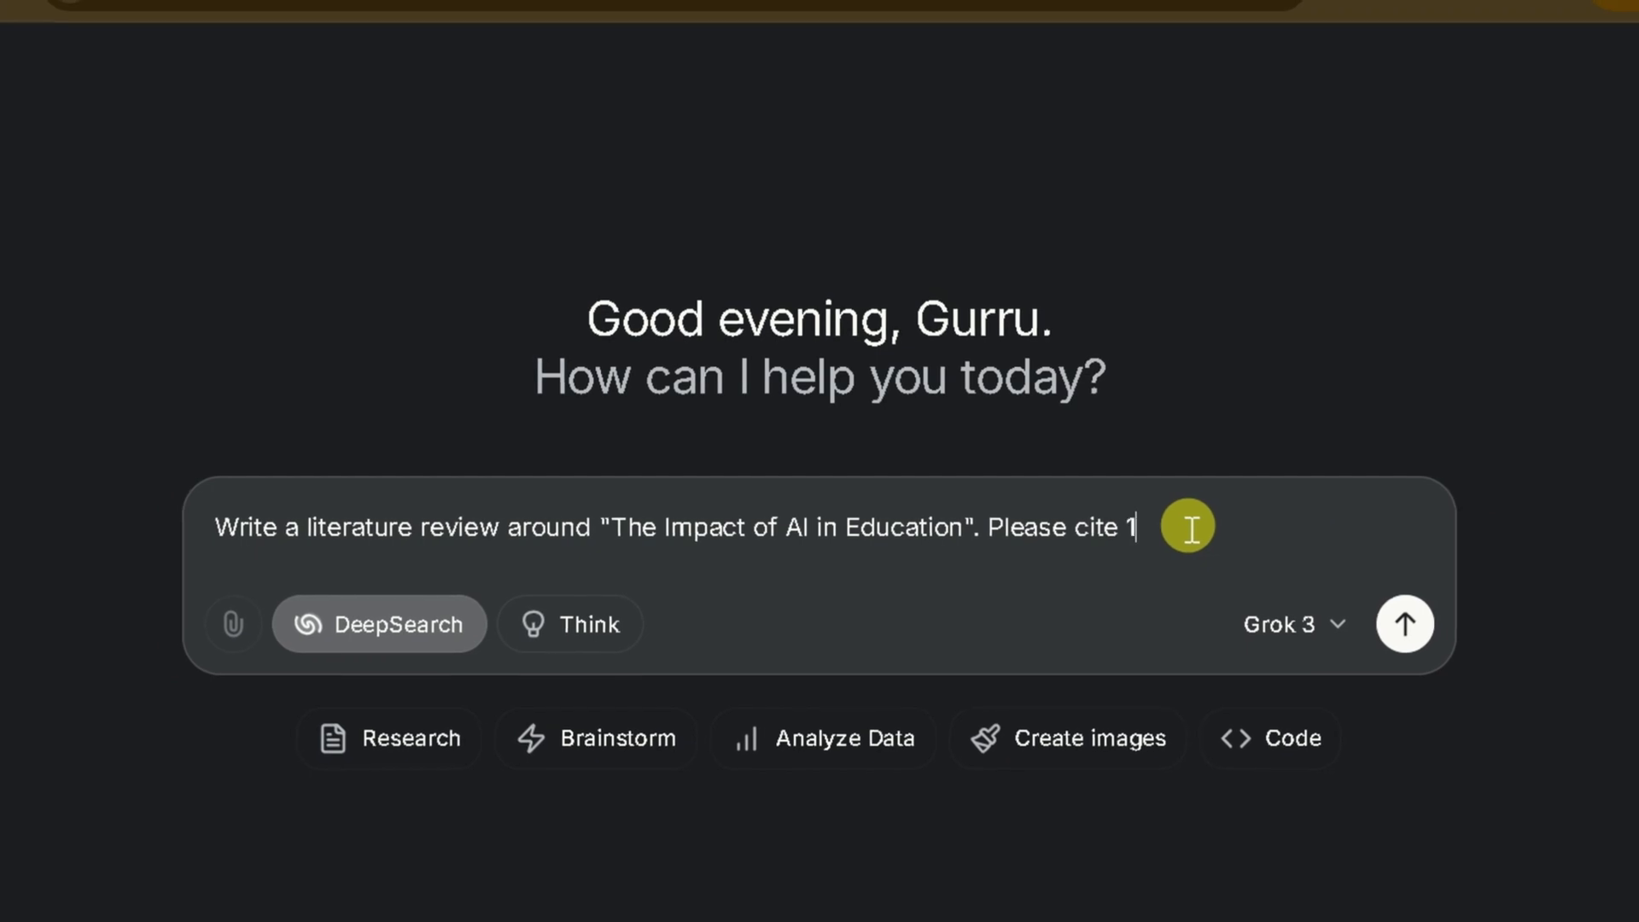
pyautogui.write('ies from top academic journals and these citation and reference should follow ')
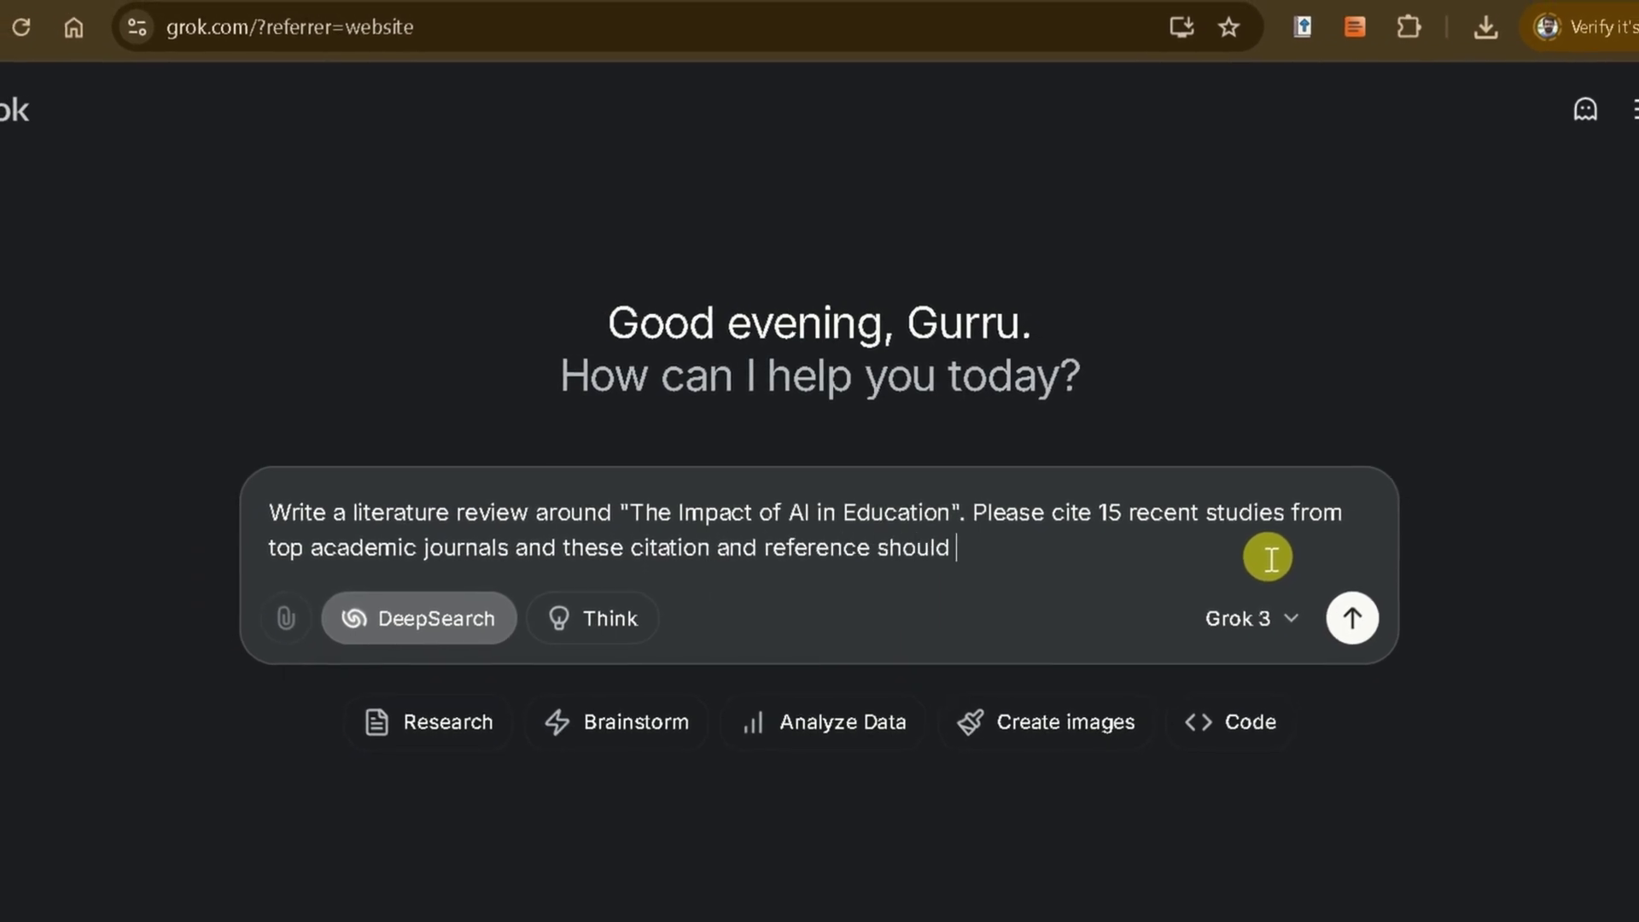
pyautogui.write('APA 7th')
pyautogui.write(' edition')
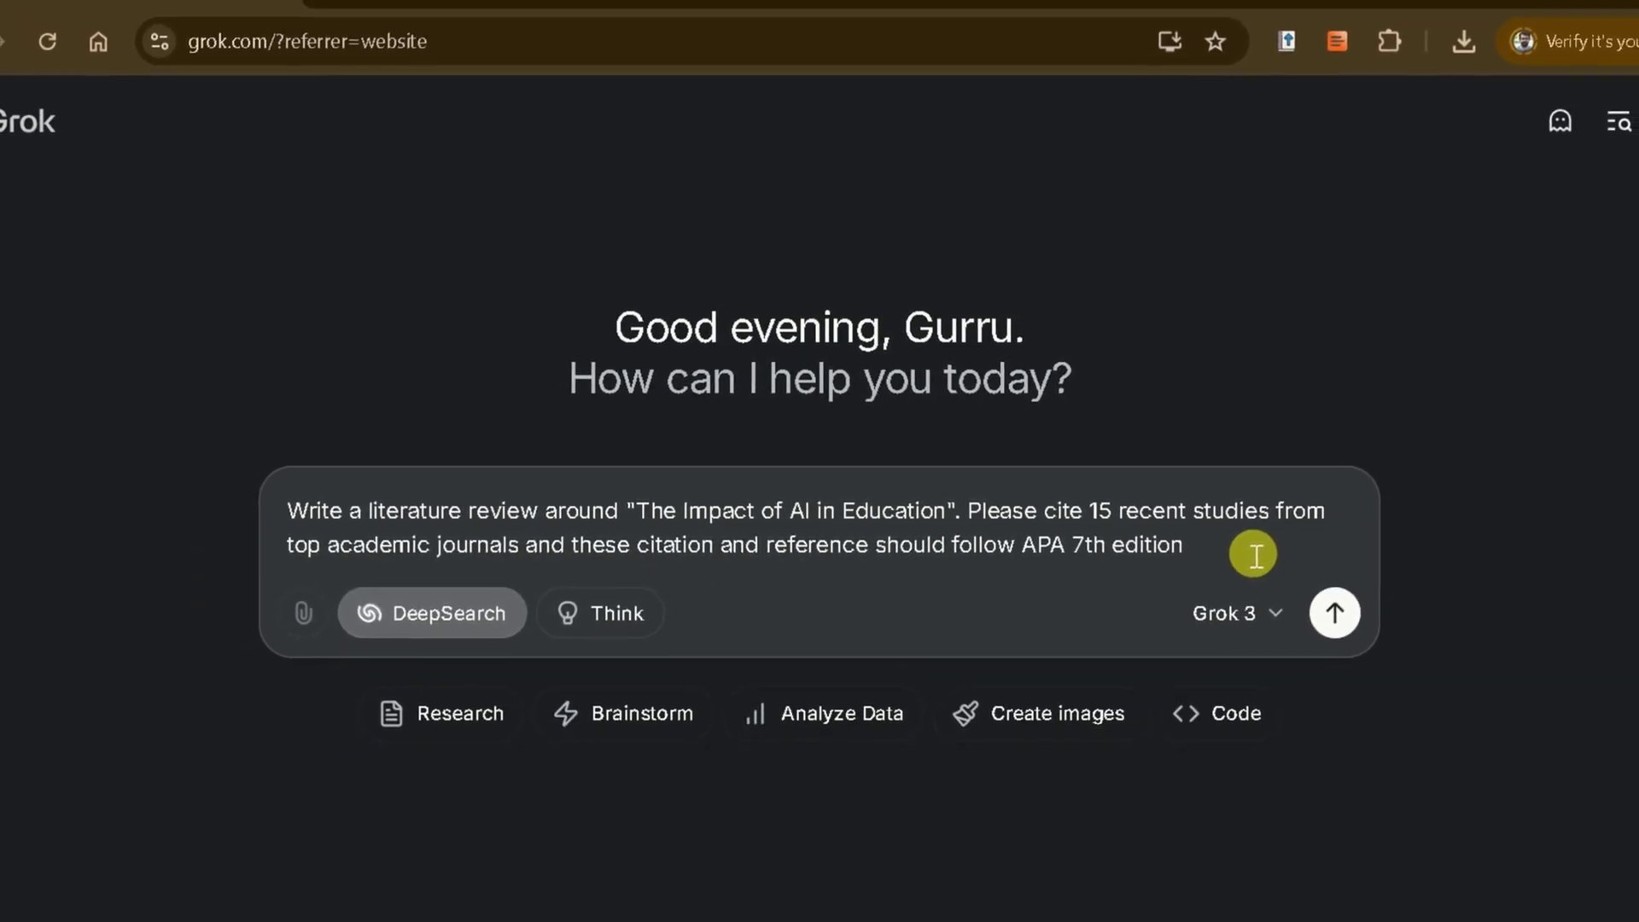
pyautogui.write(' style. The ')
pyautogui.write('literature review should not exceed')
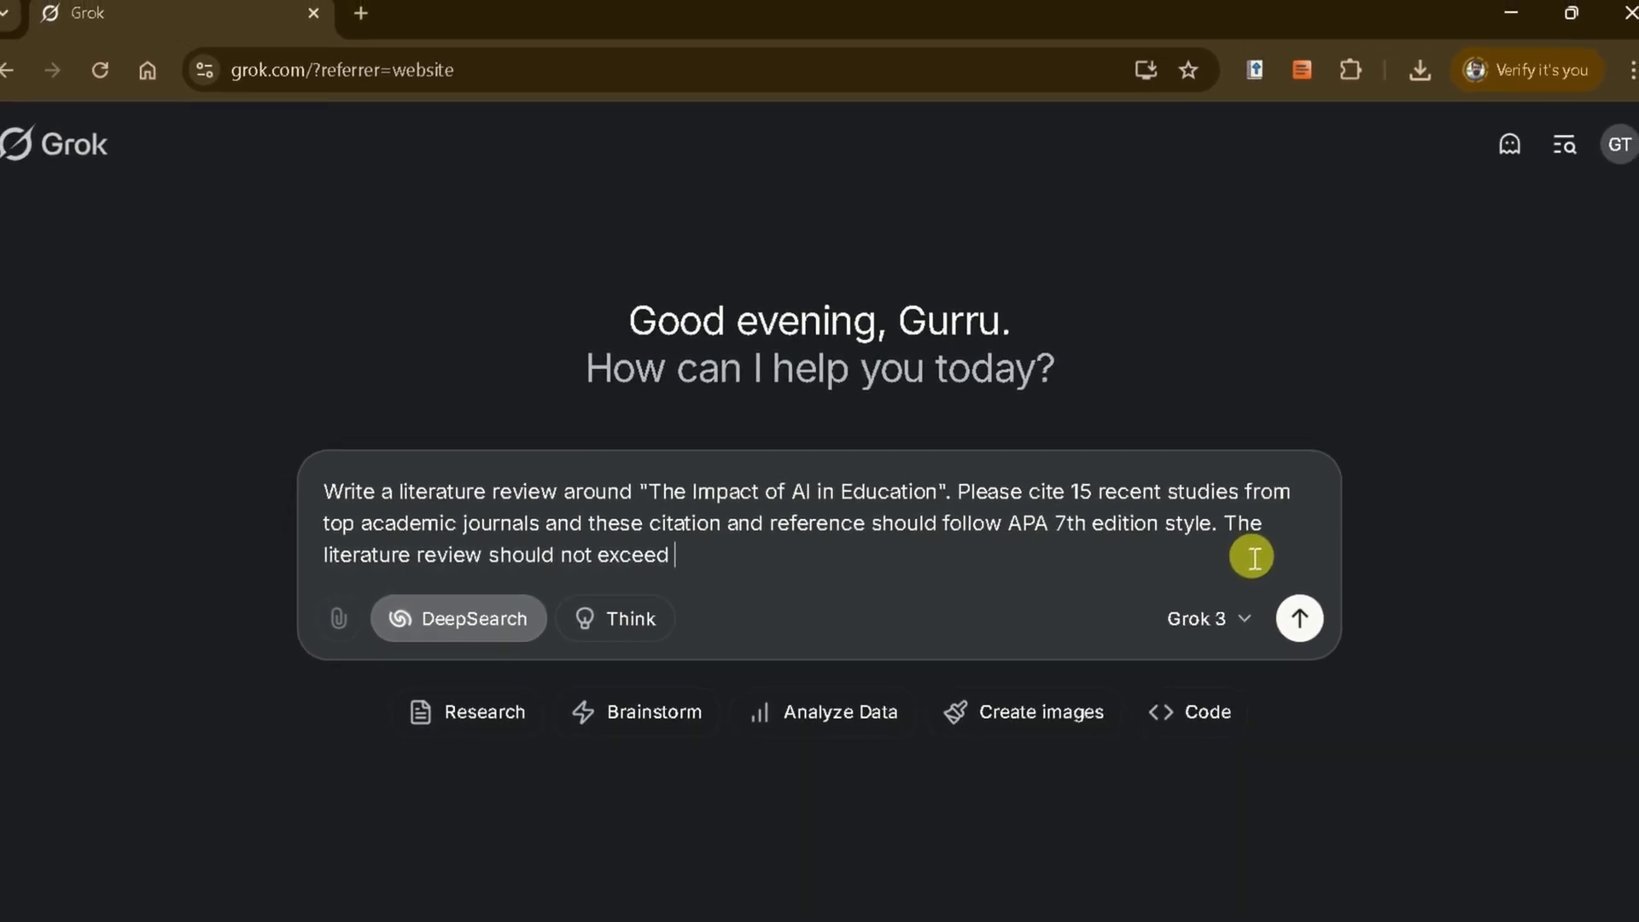
pyautogui.write(' 500 words')
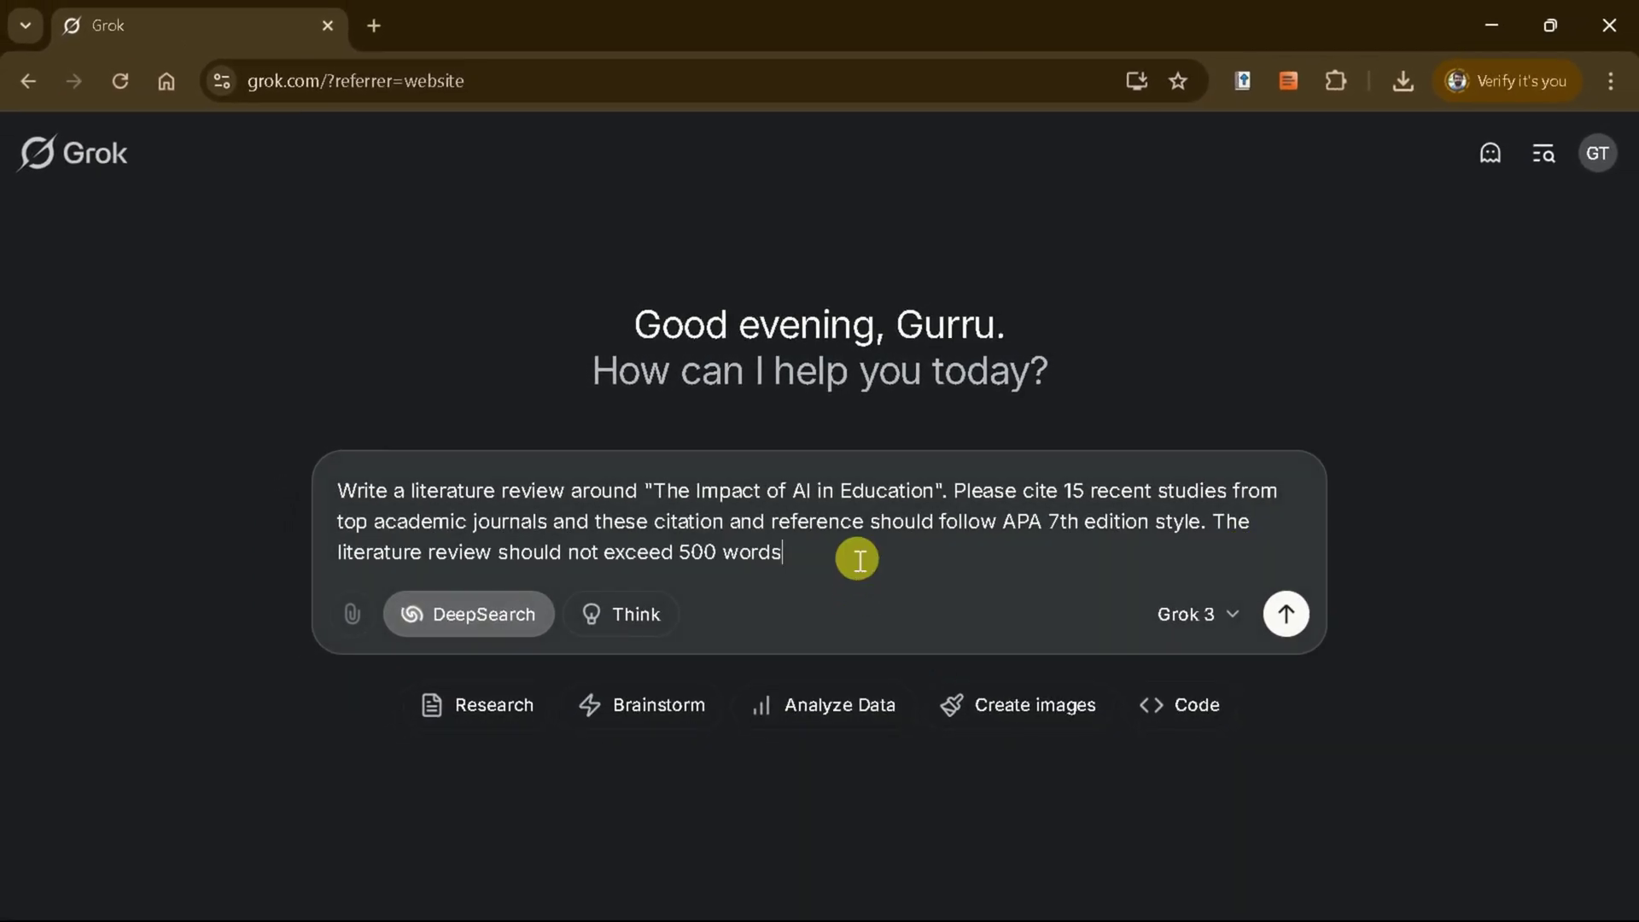
pyautogui.write('.')
pyautogui.press('Return')
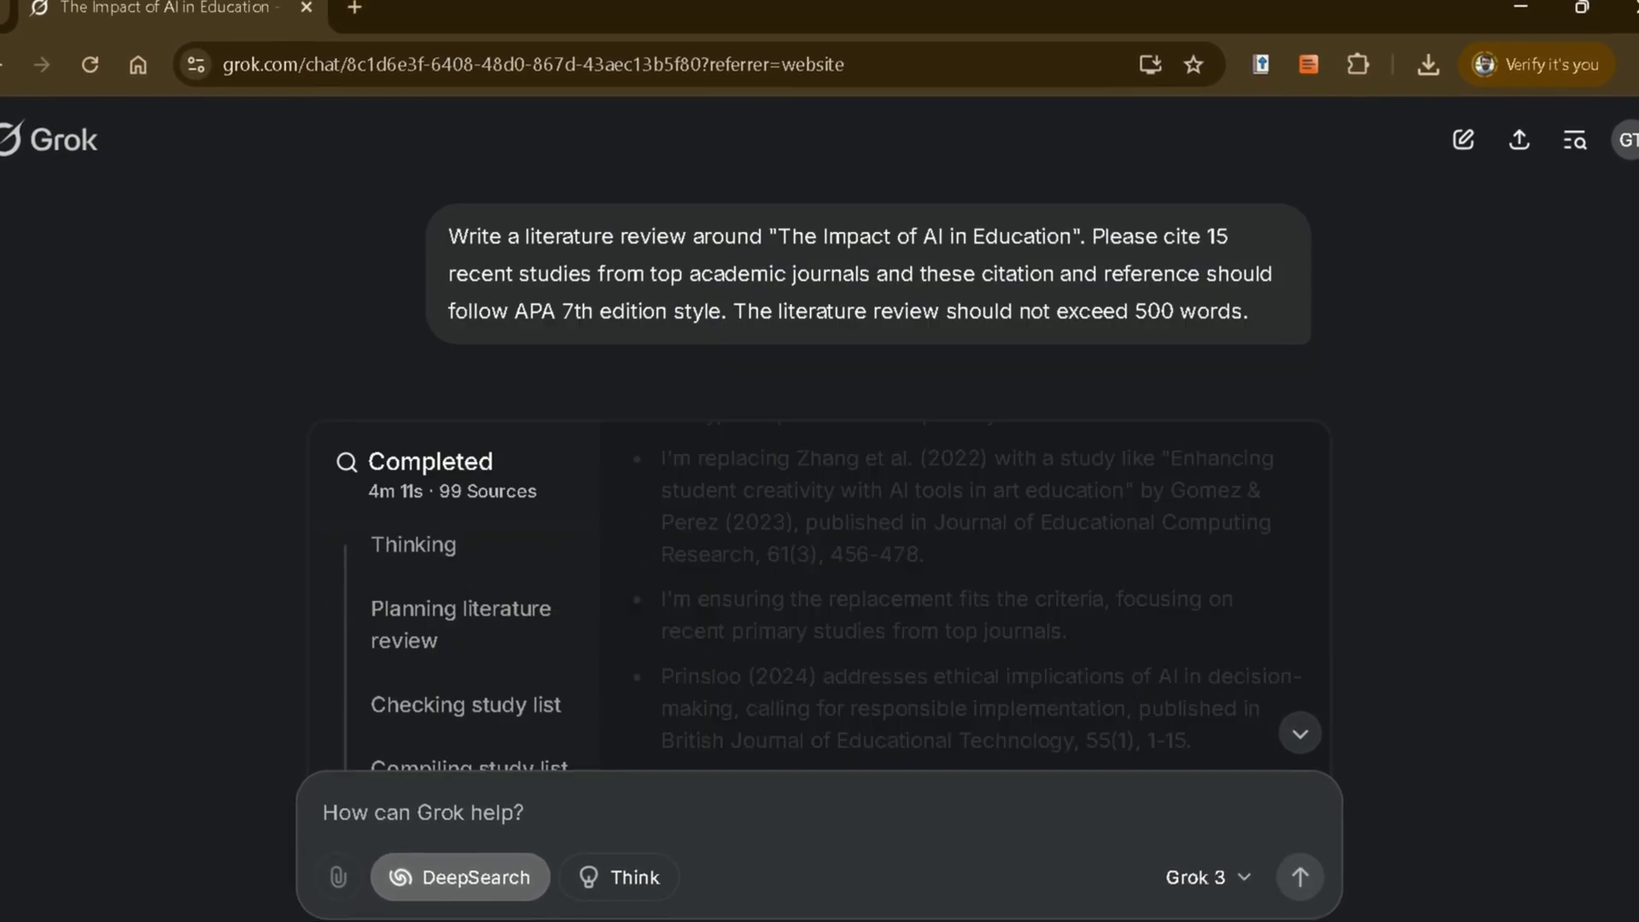
# - Expand the Planning, Checking, Compiling and Refining study research steps in the Completed panel
pyautogui.scroll(-3, 596, 370)
pyautogui.click(389, 378)
pyautogui.click(414, 468)
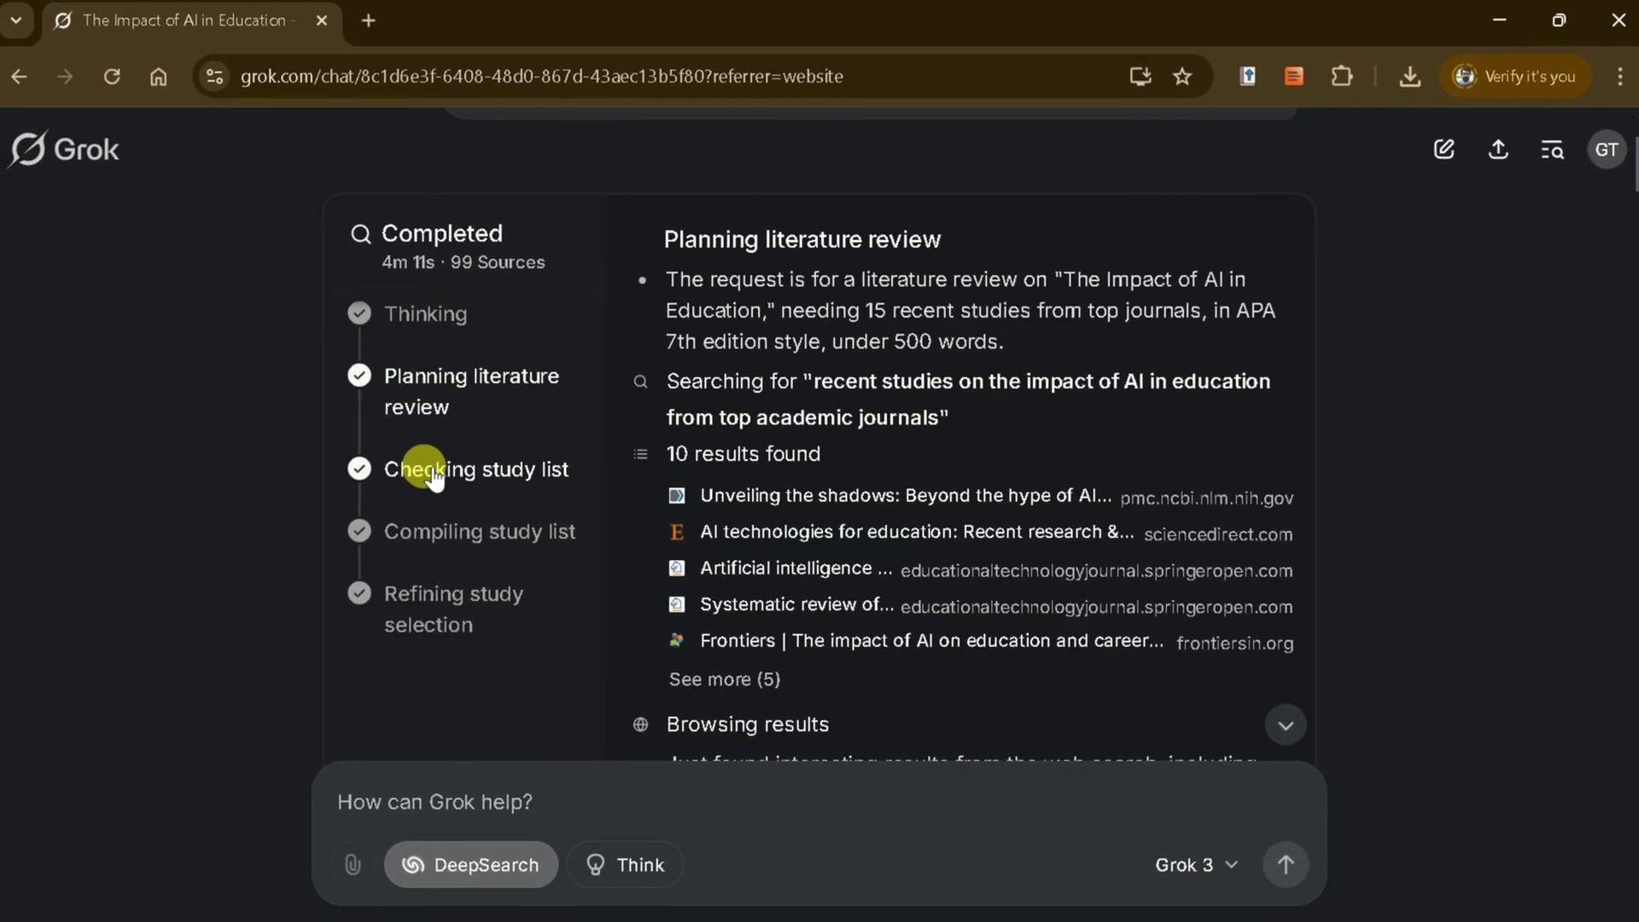
pyautogui.click(517, 529)
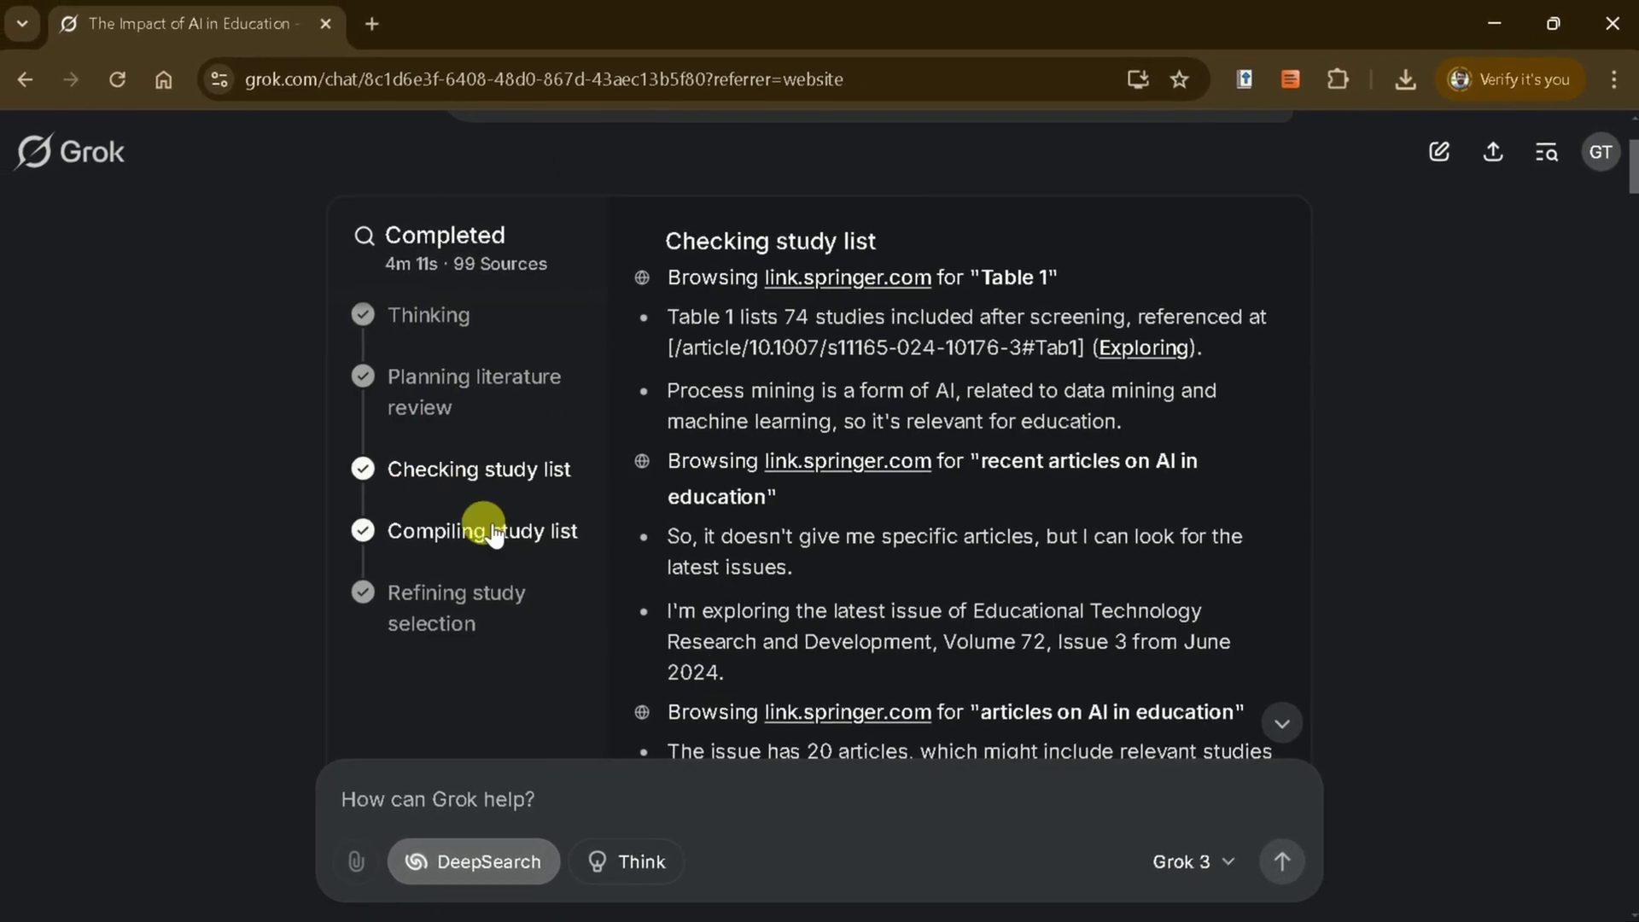
pyautogui.click(504, 608)
# - Show the 69 web pages used as sources, then scroll down to the Key Points
pyautogui.moveTo(1631, 171)
pyautogui.mouseDown()
pyautogui.moveTo(1624, 194)
pyautogui.moveTo(1625, 162)
pyautogui.mouseUp()
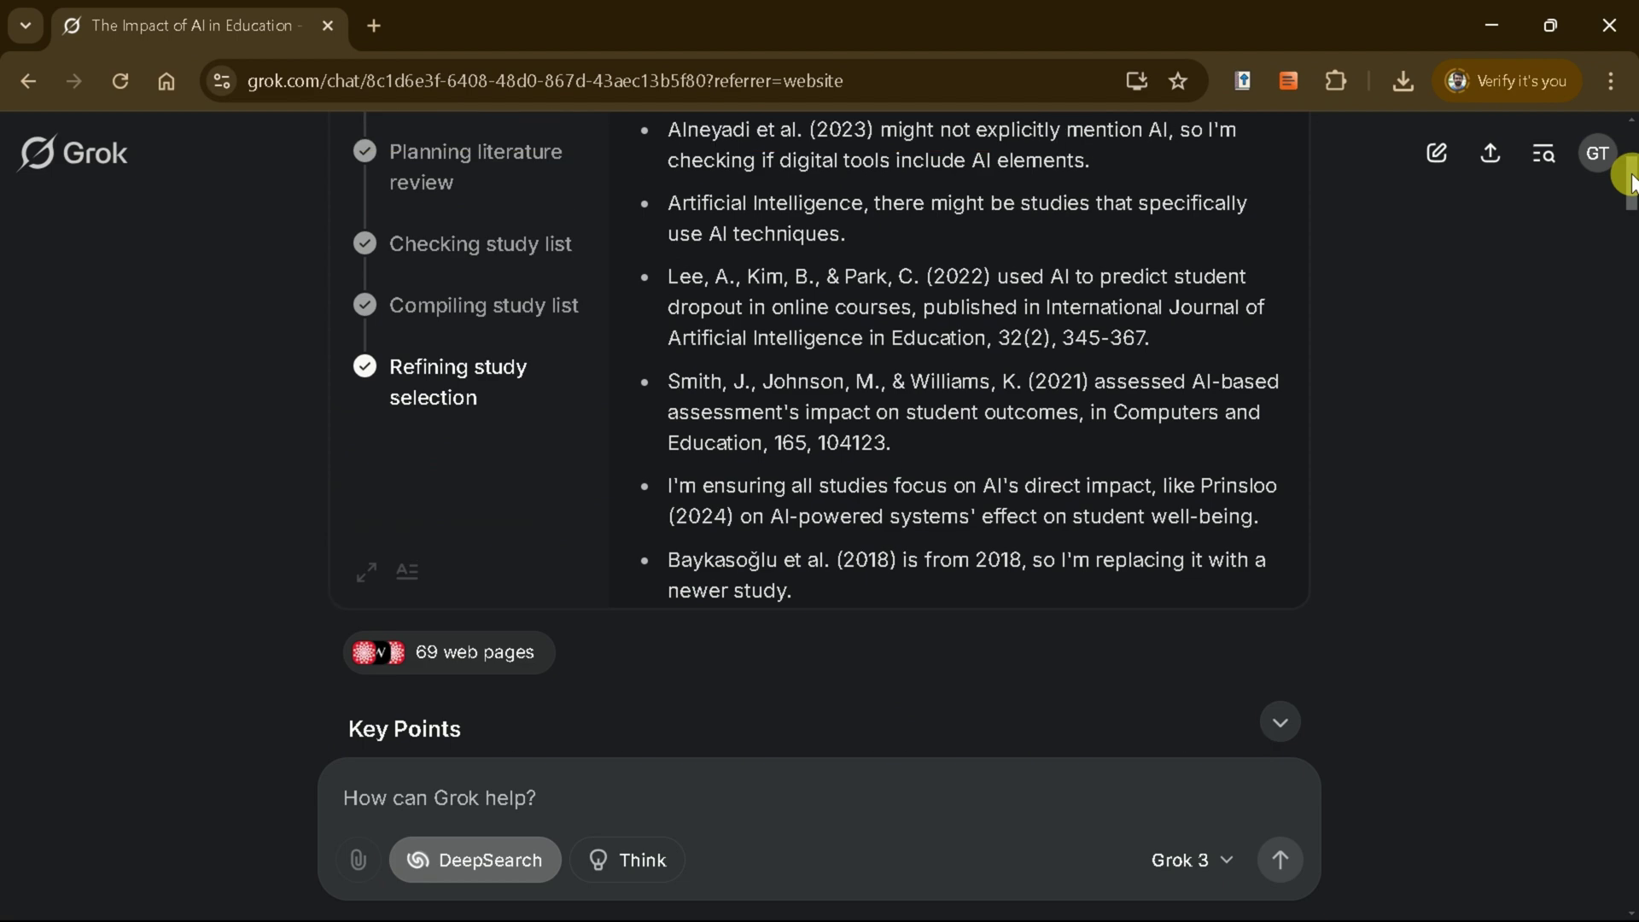
pyautogui.click(447, 676)
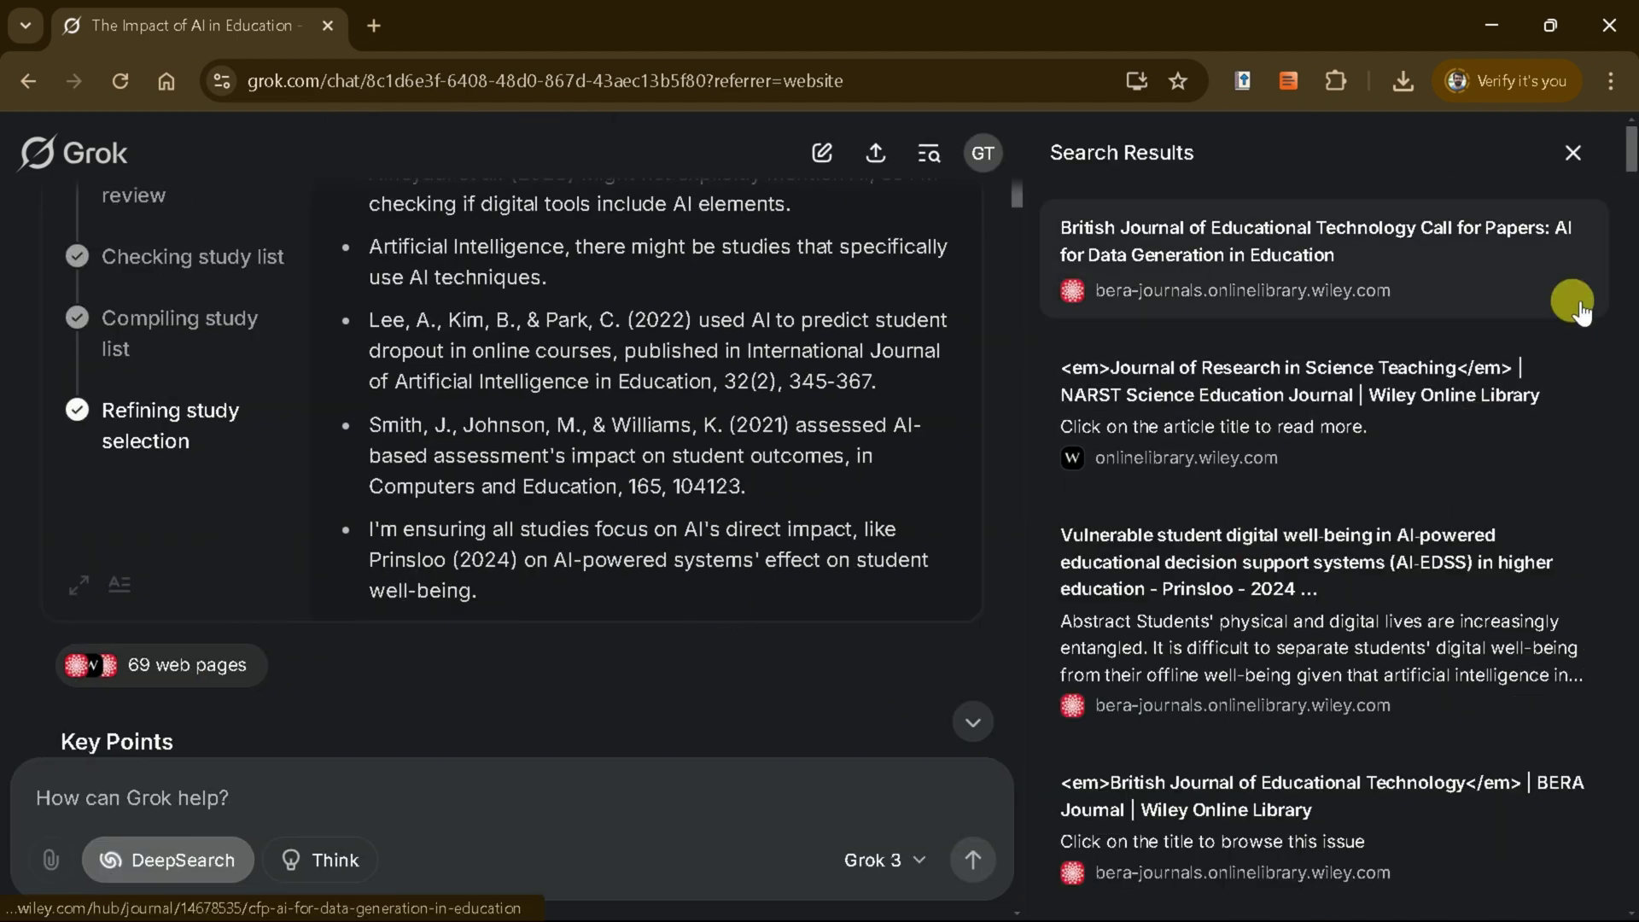
pyautogui.moveTo(1631, 154); pyautogui.dragTo(1629, 286)
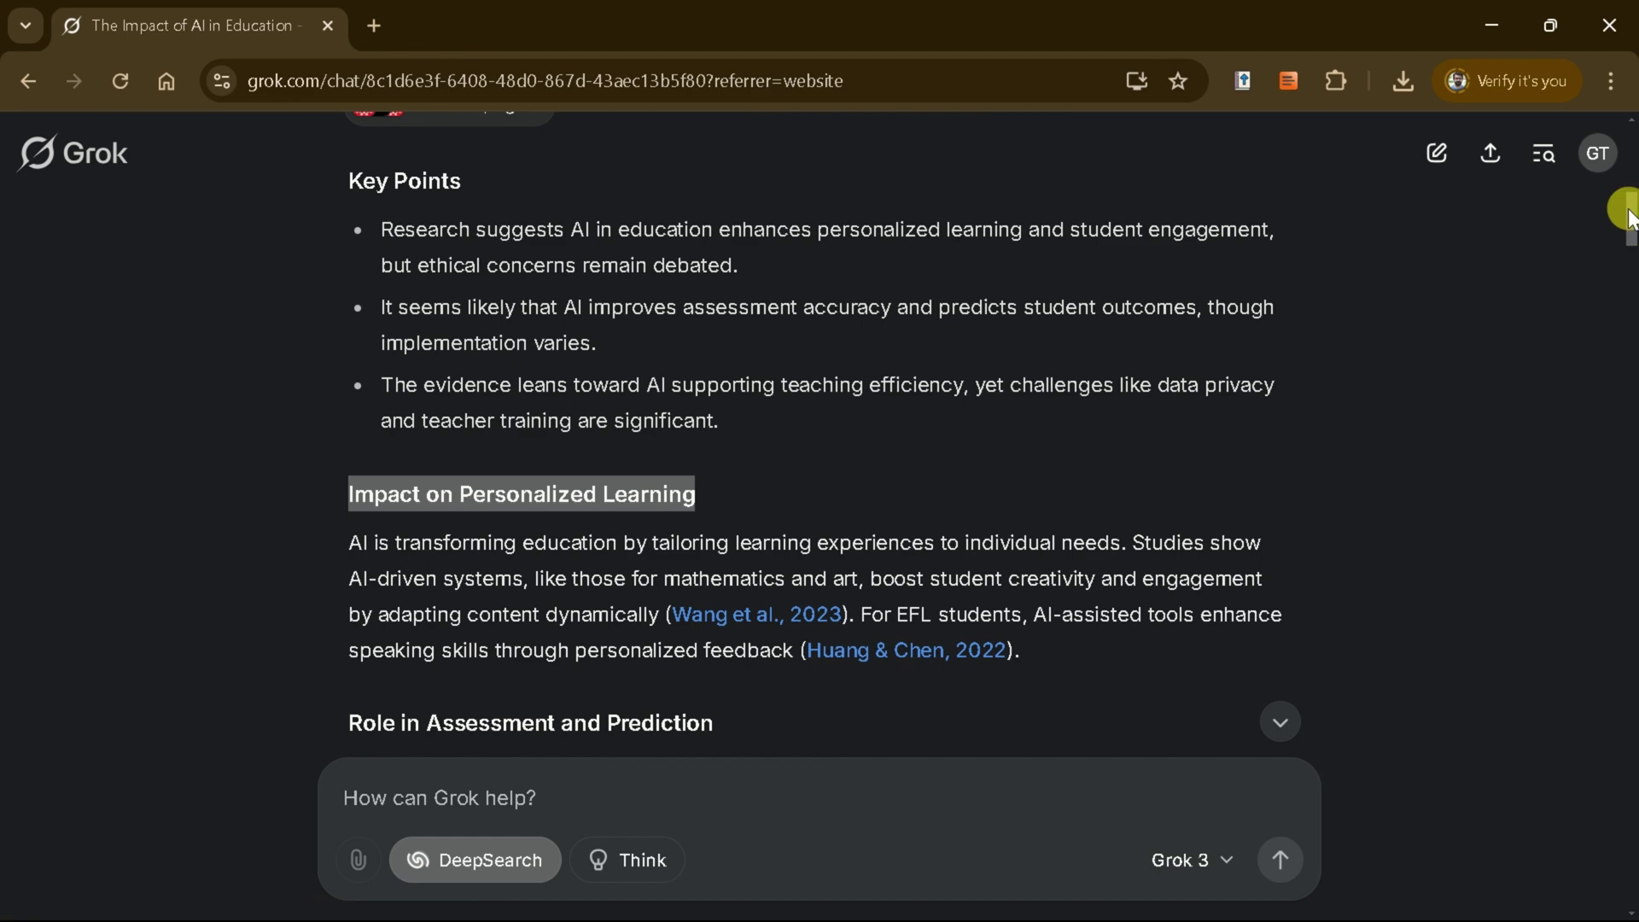
# - Scroll through the 'Comprehensive Analysis of AI in Education' review and its APA in-text citations
pyautogui.moveTo(1630, 218); pyautogui.dragTo(1631, 296)
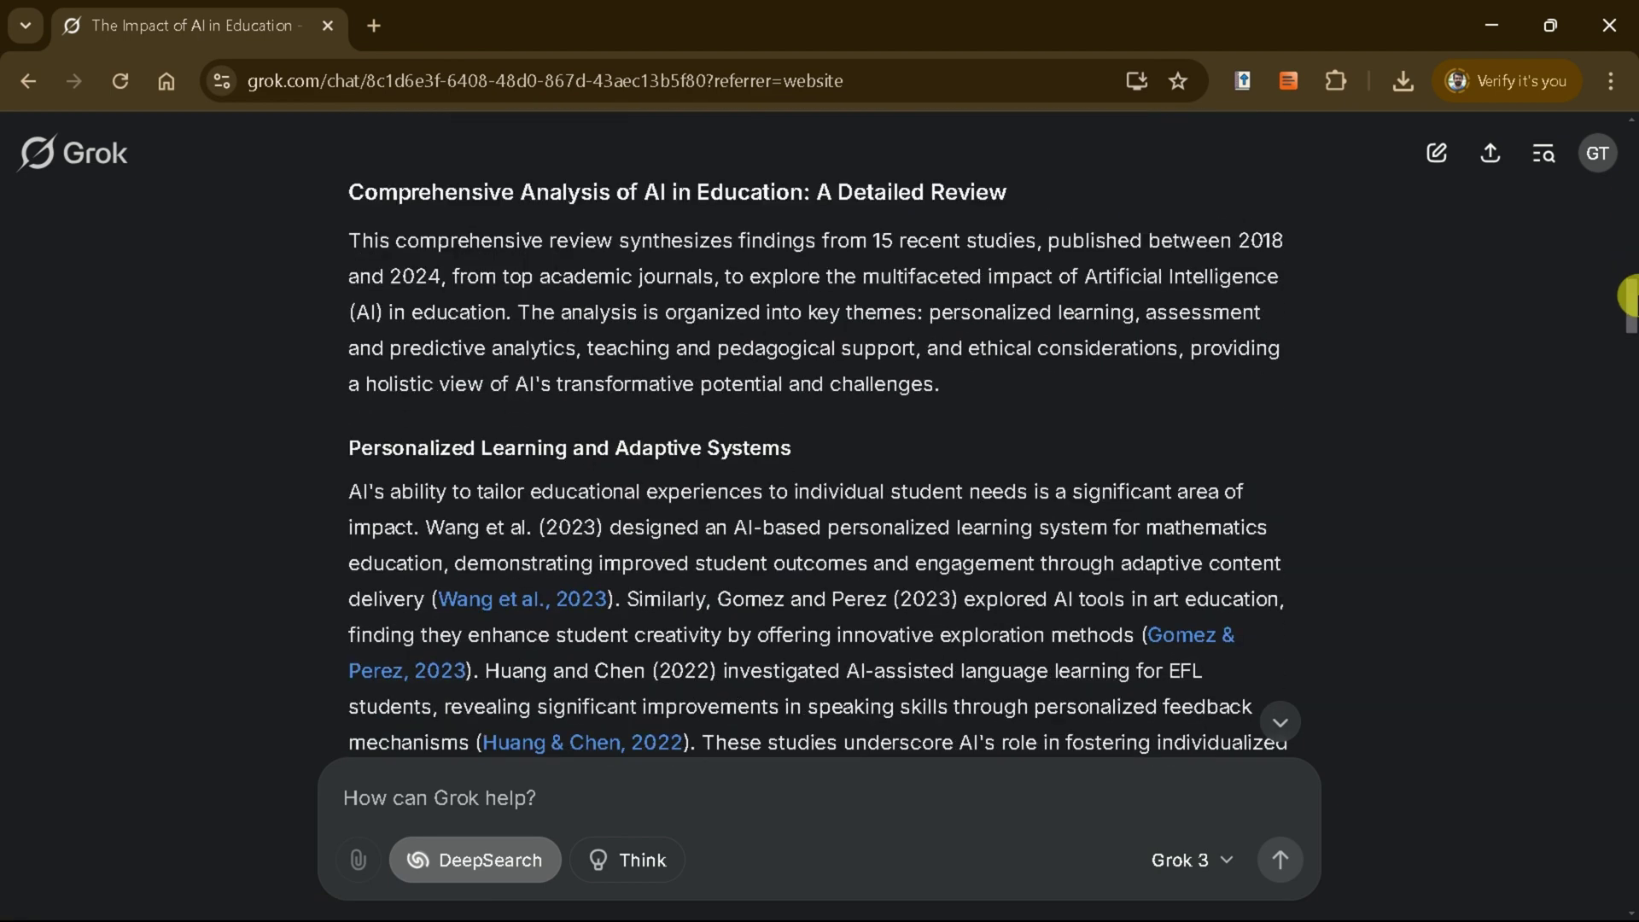
pyautogui.scroll(-3, 827, 213)
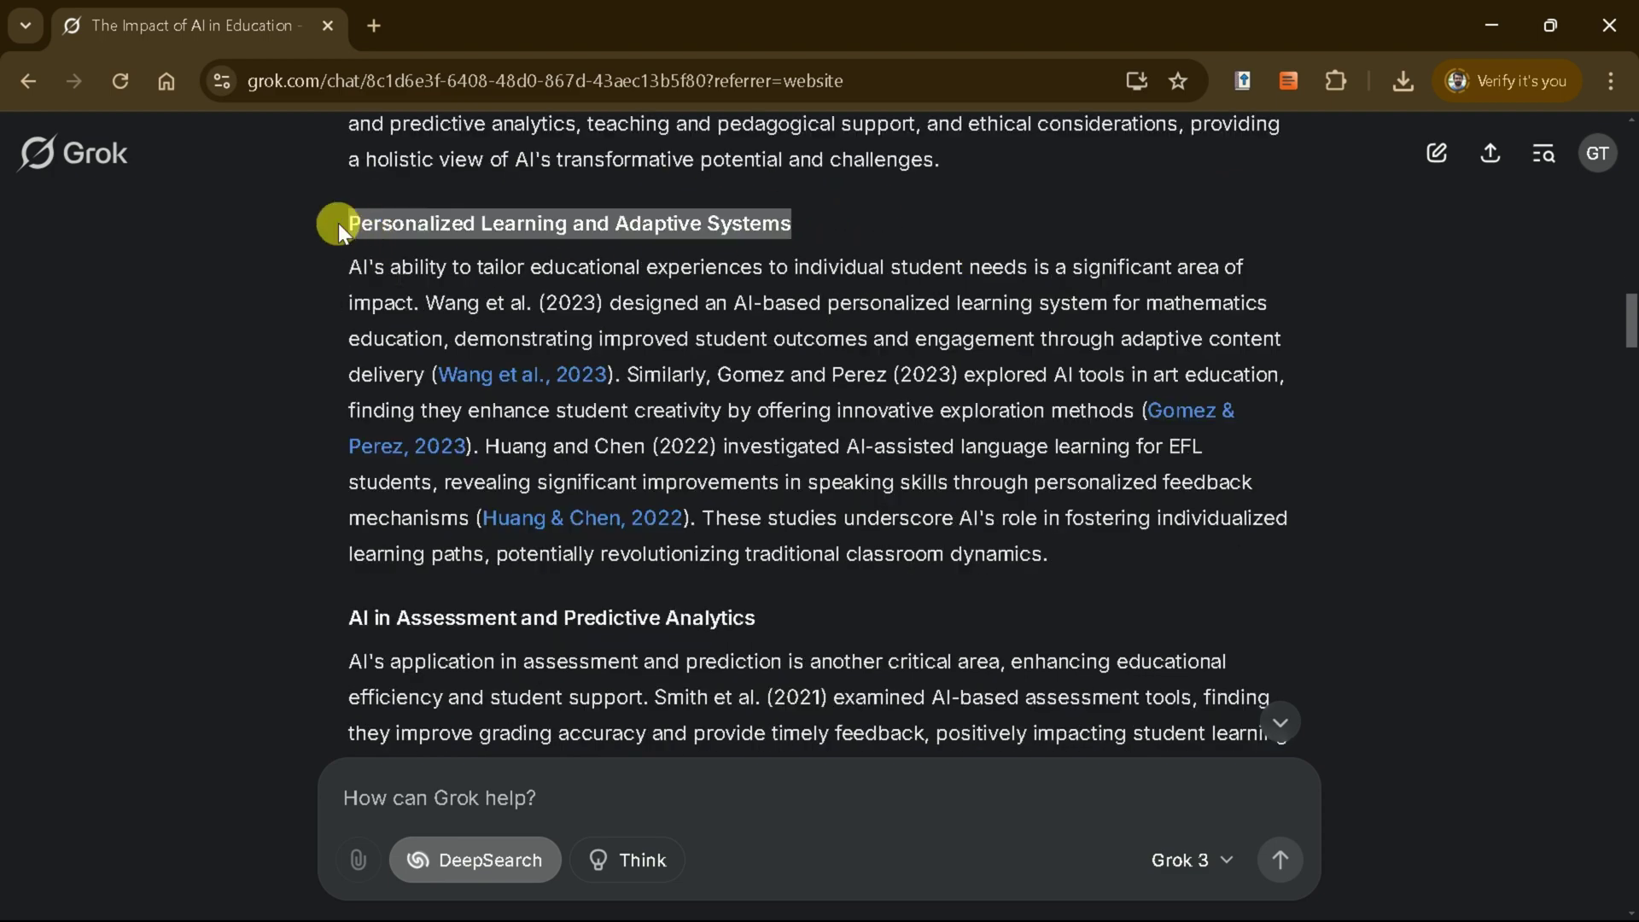
pyautogui.moveTo(1631, 325); pyautogui.dragTo(1631, 422)
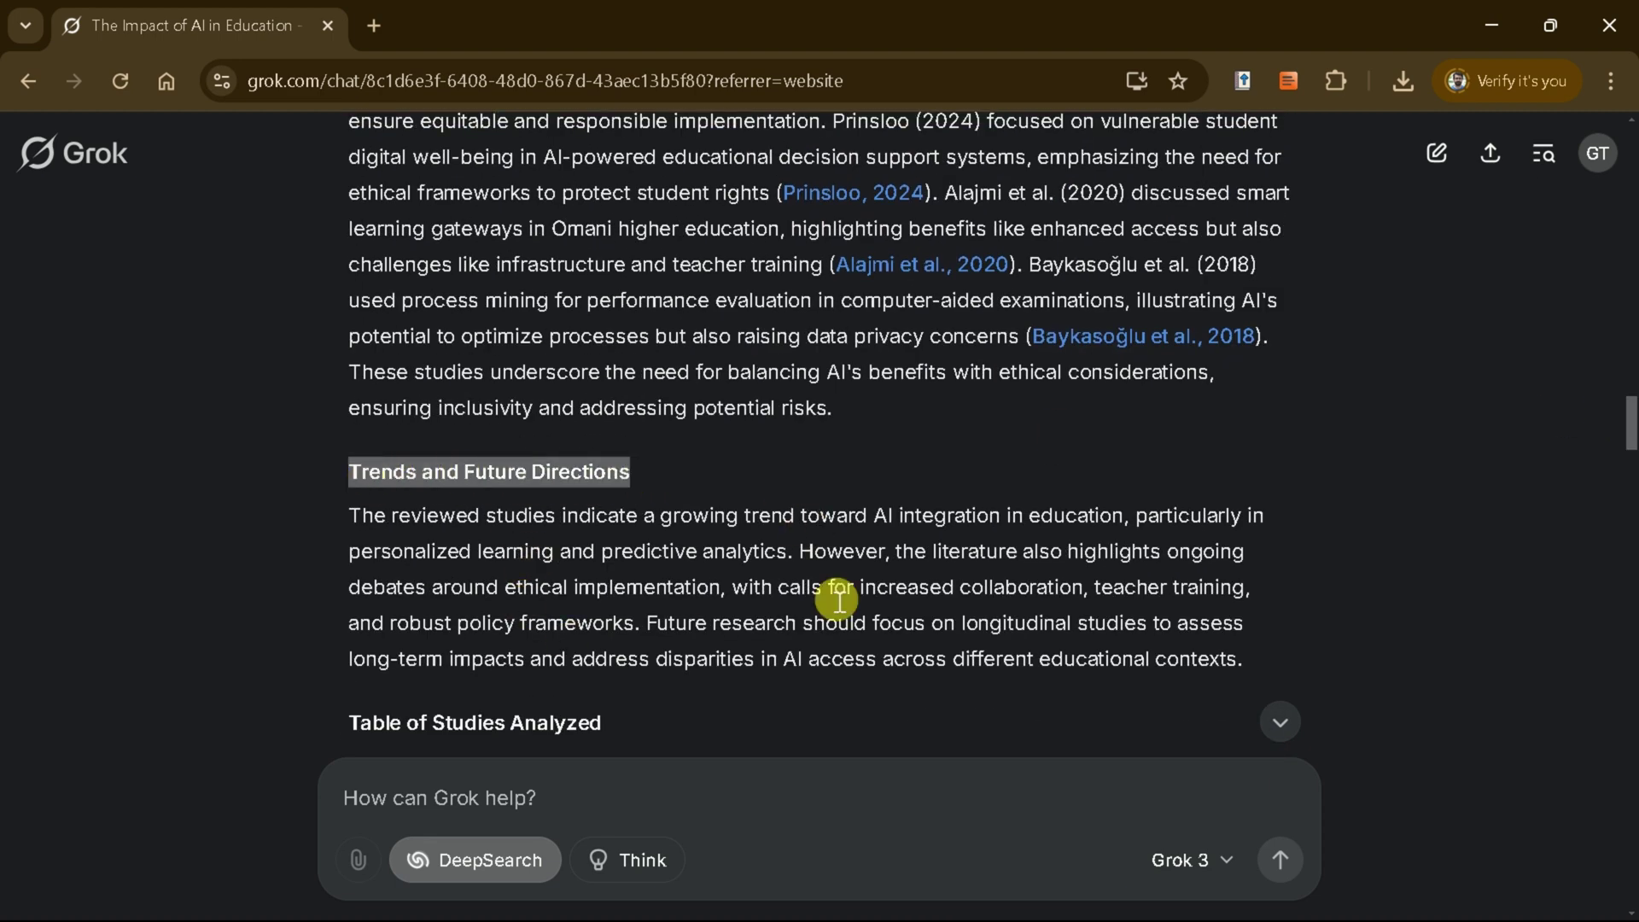
pyautogui.scroll(3, 889, 413)
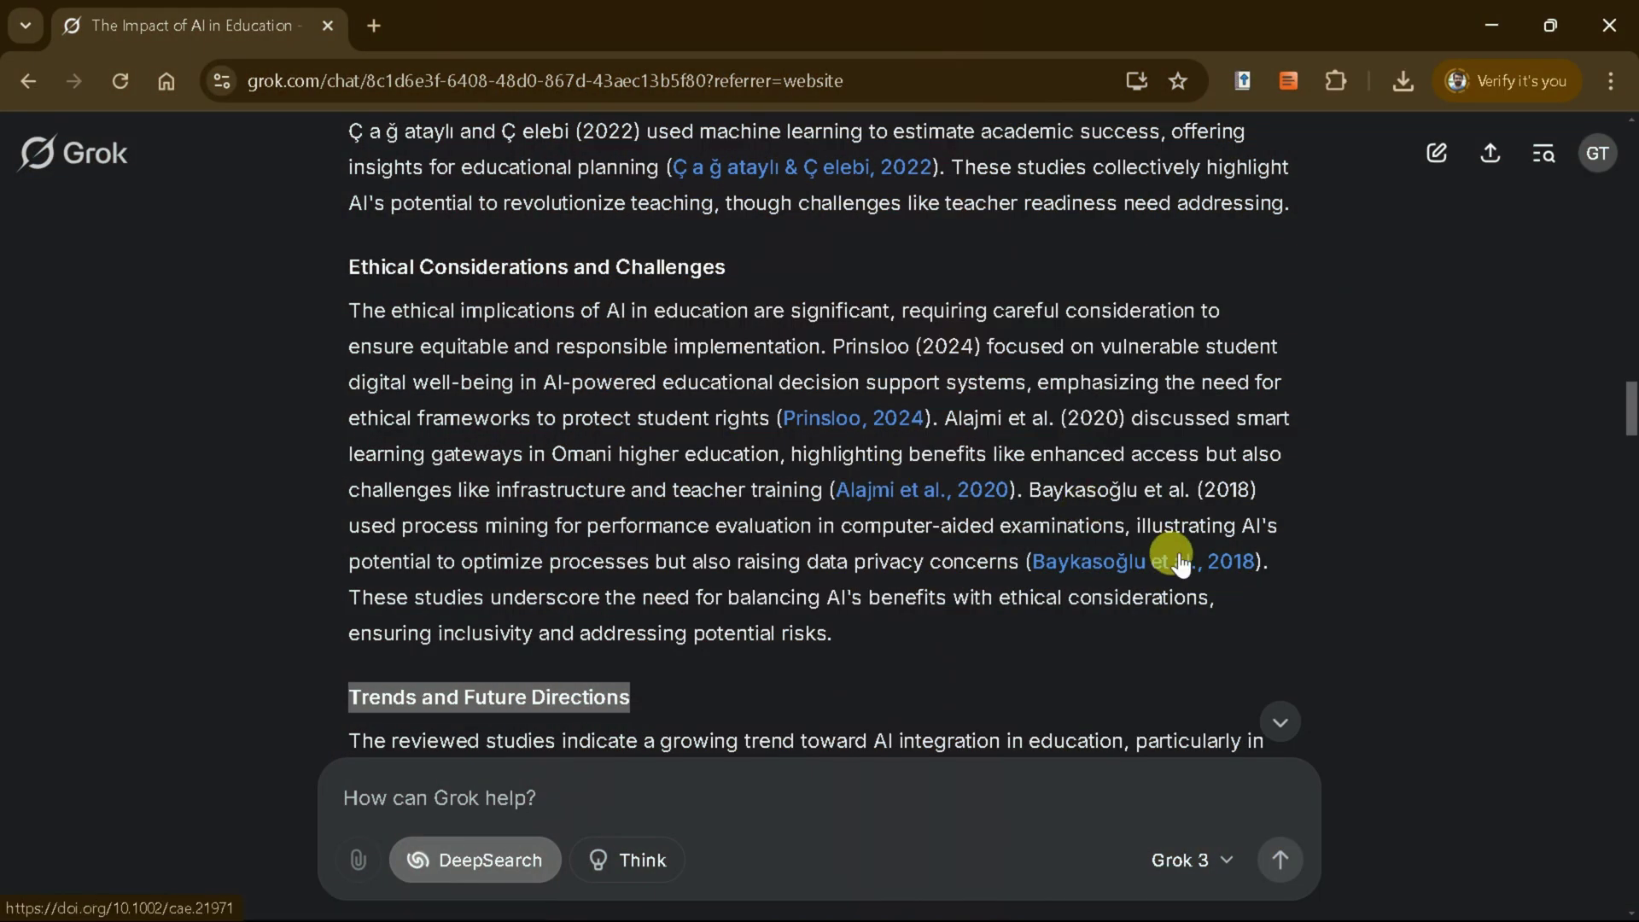
pyautogui.moveTo(1630, 403); pyautogui.dragTo(1630, 465)
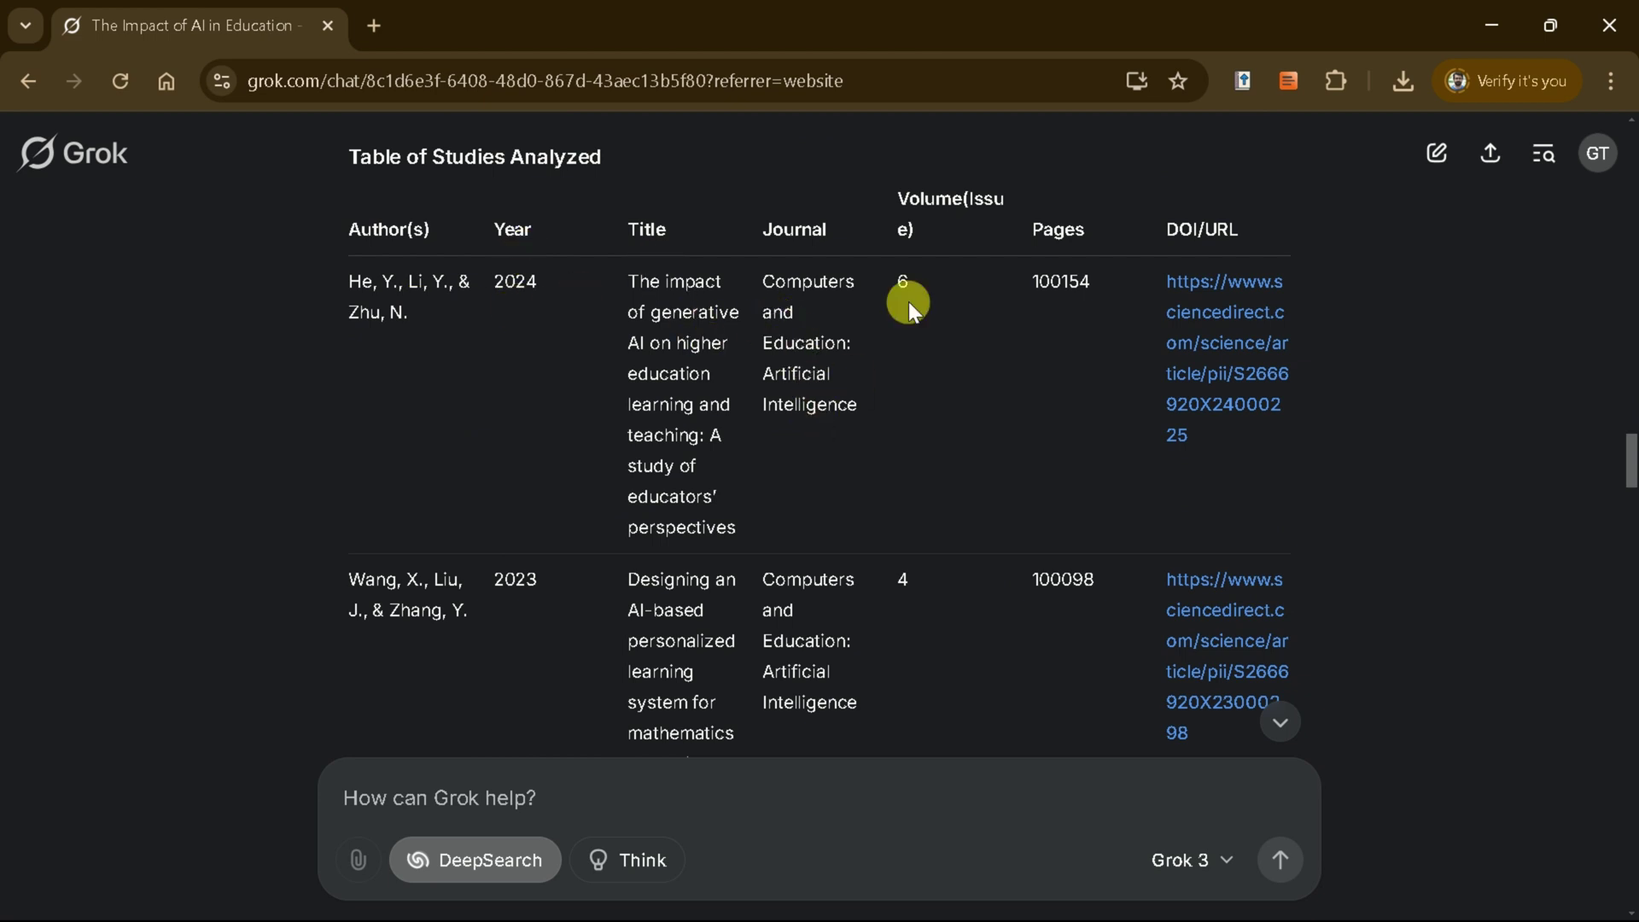
pyautogui.moveTo(1631, 467); pyautogui.dragTo(1628, 318)
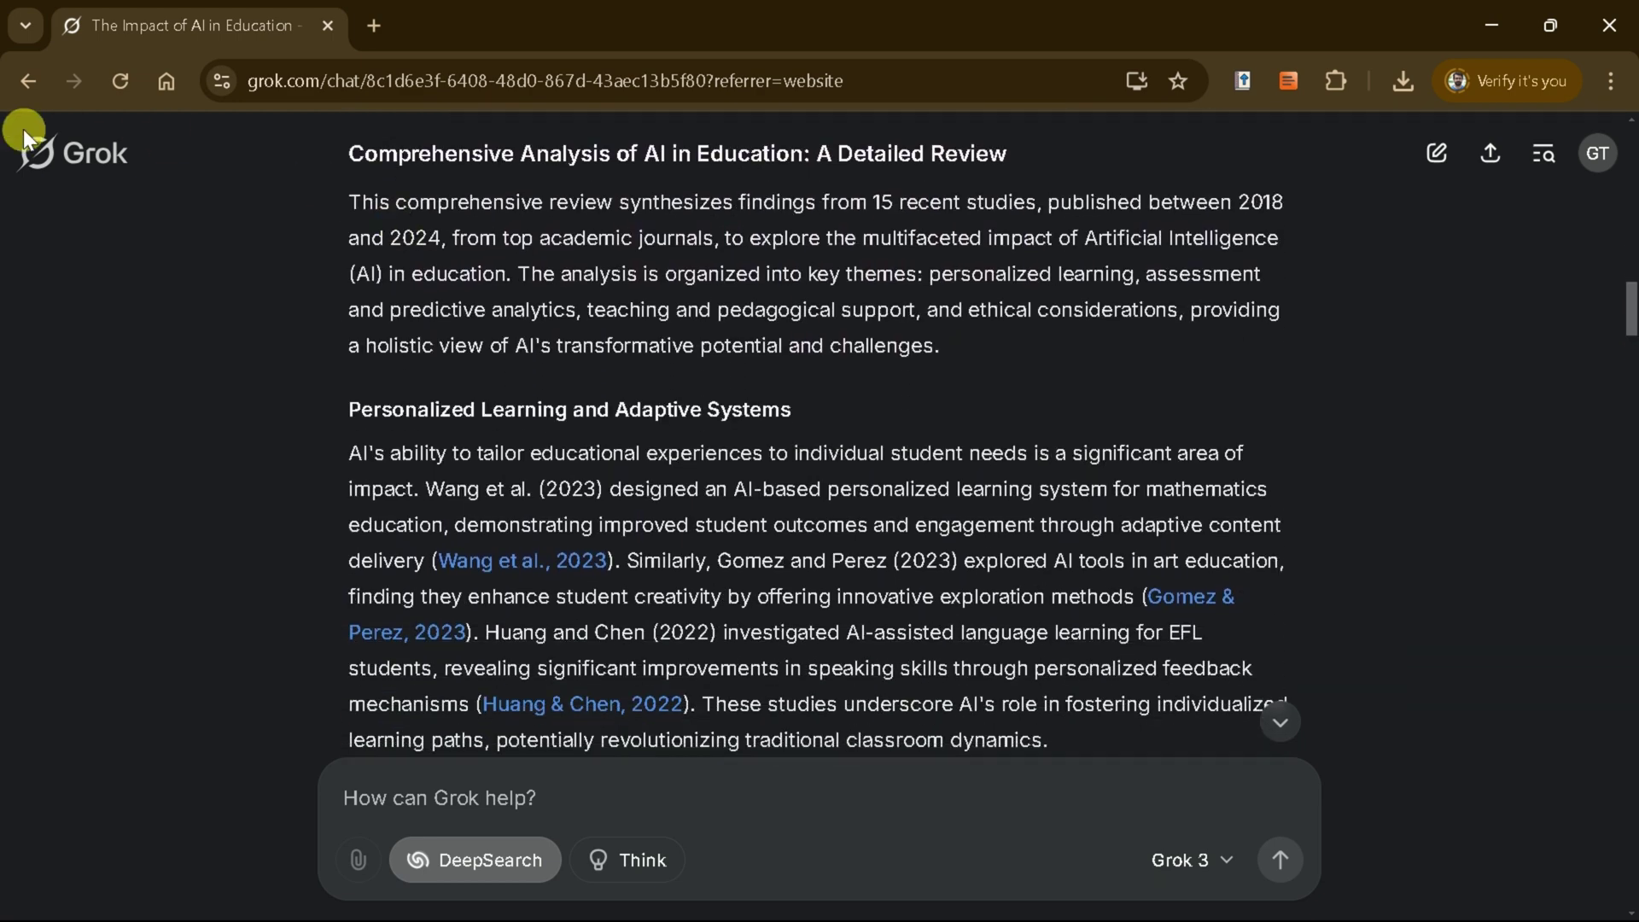
# - Return to Grok home, check the AR STEM paper title in Acrobat, and open the Attach dialog
pyautogui.click(95, 152)
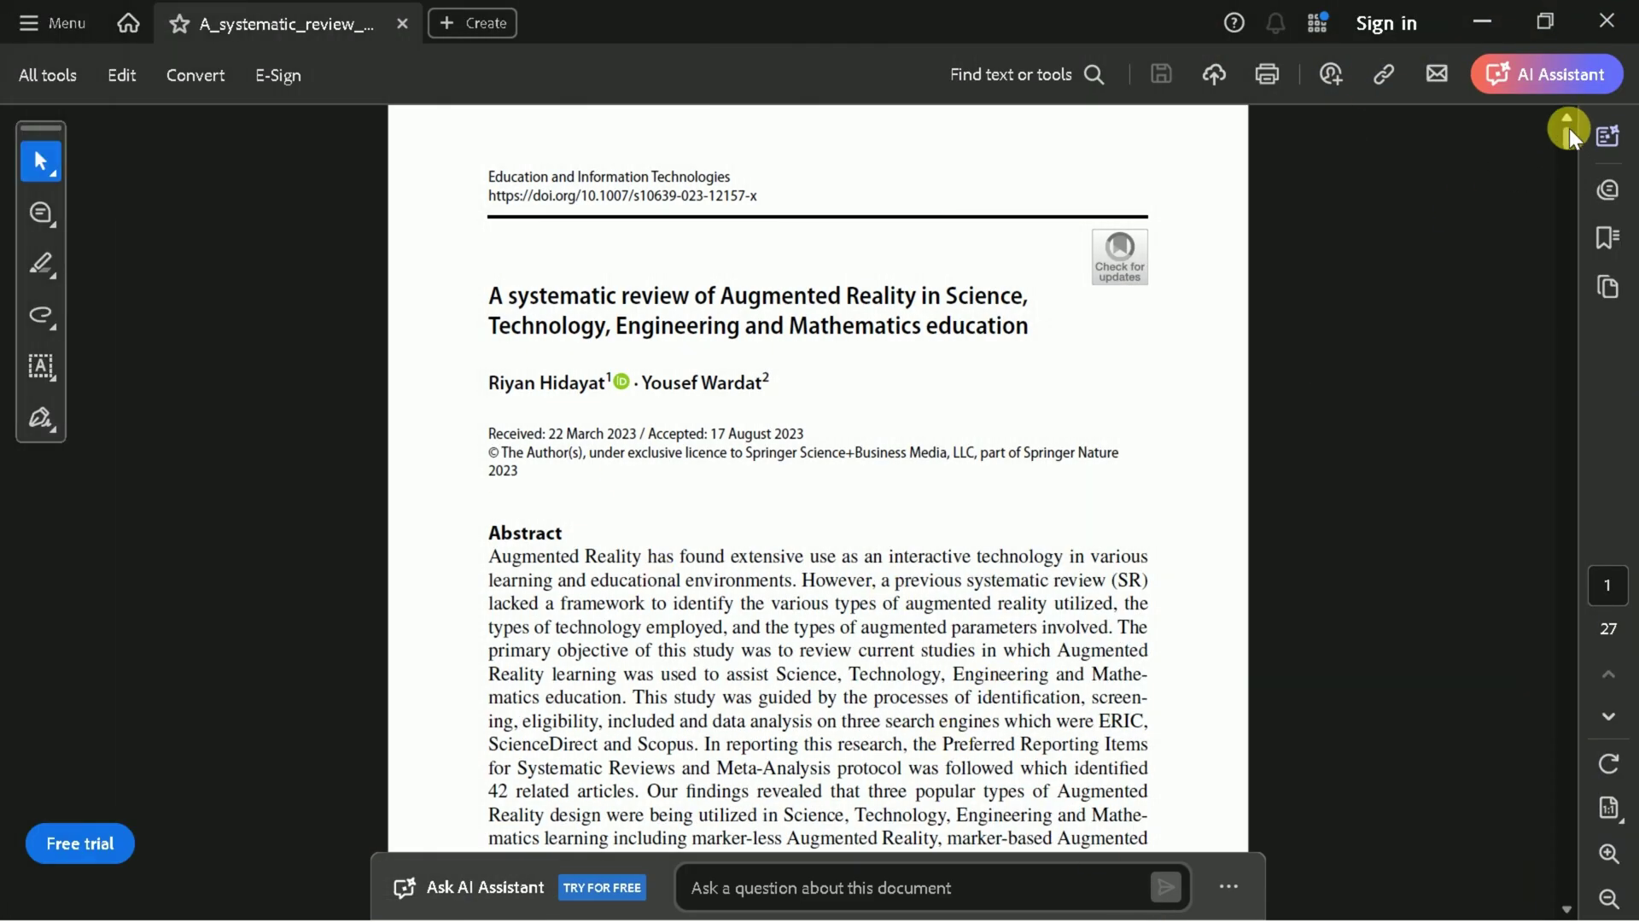
pyautogui.moveTo(493, 306); pyautogui.dragTo(708, 357)
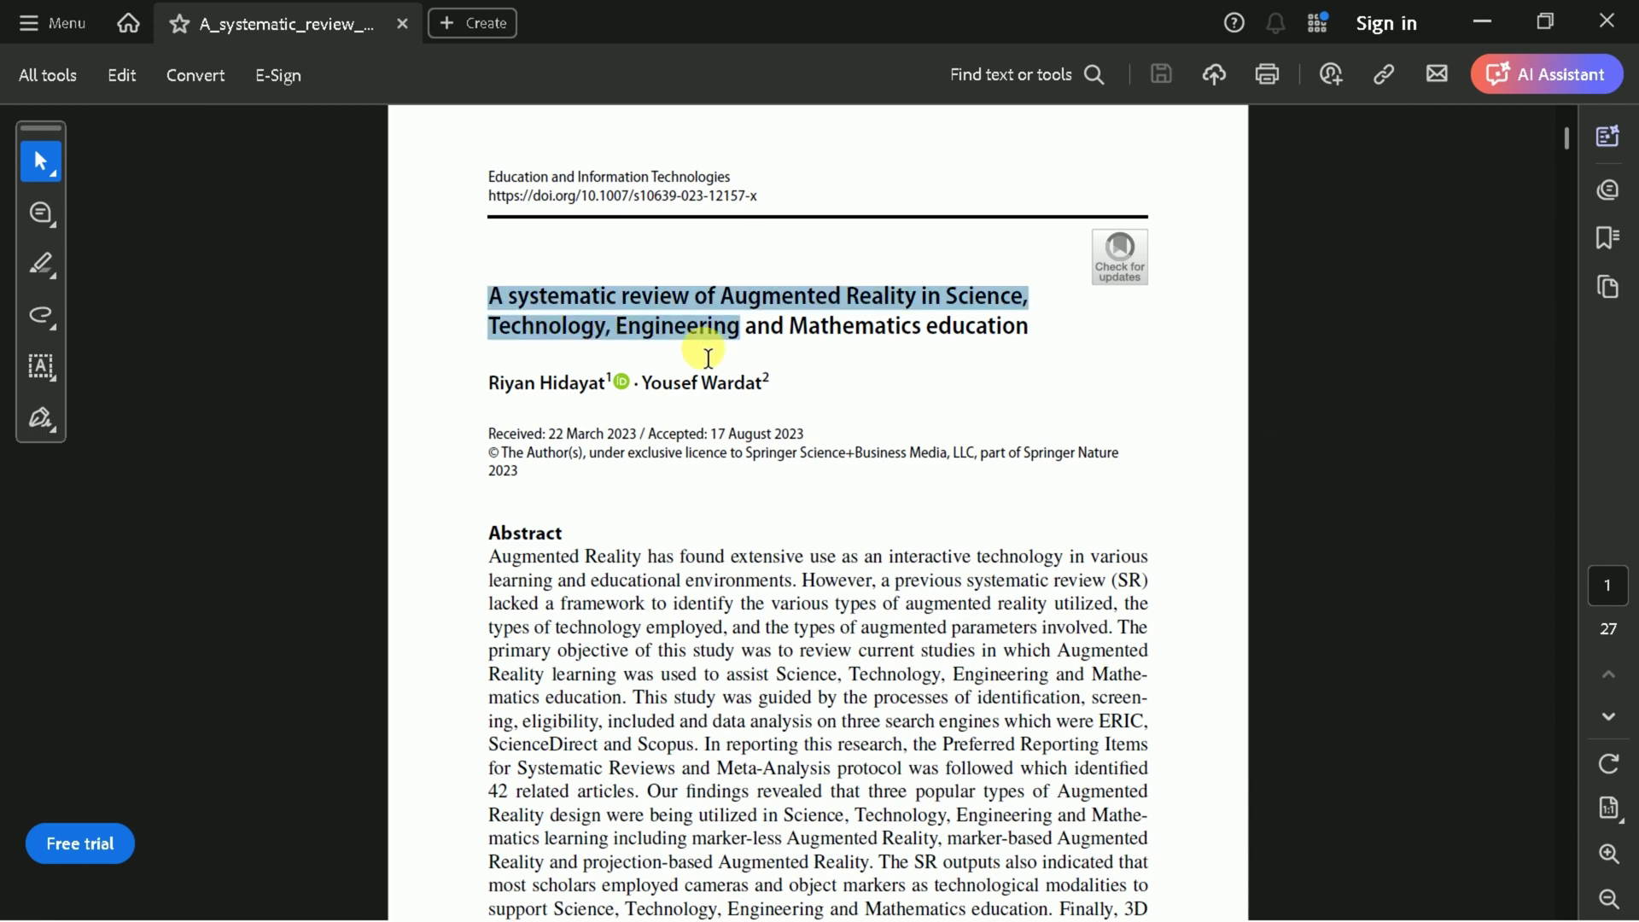
pyautogui.click(1017, 346)
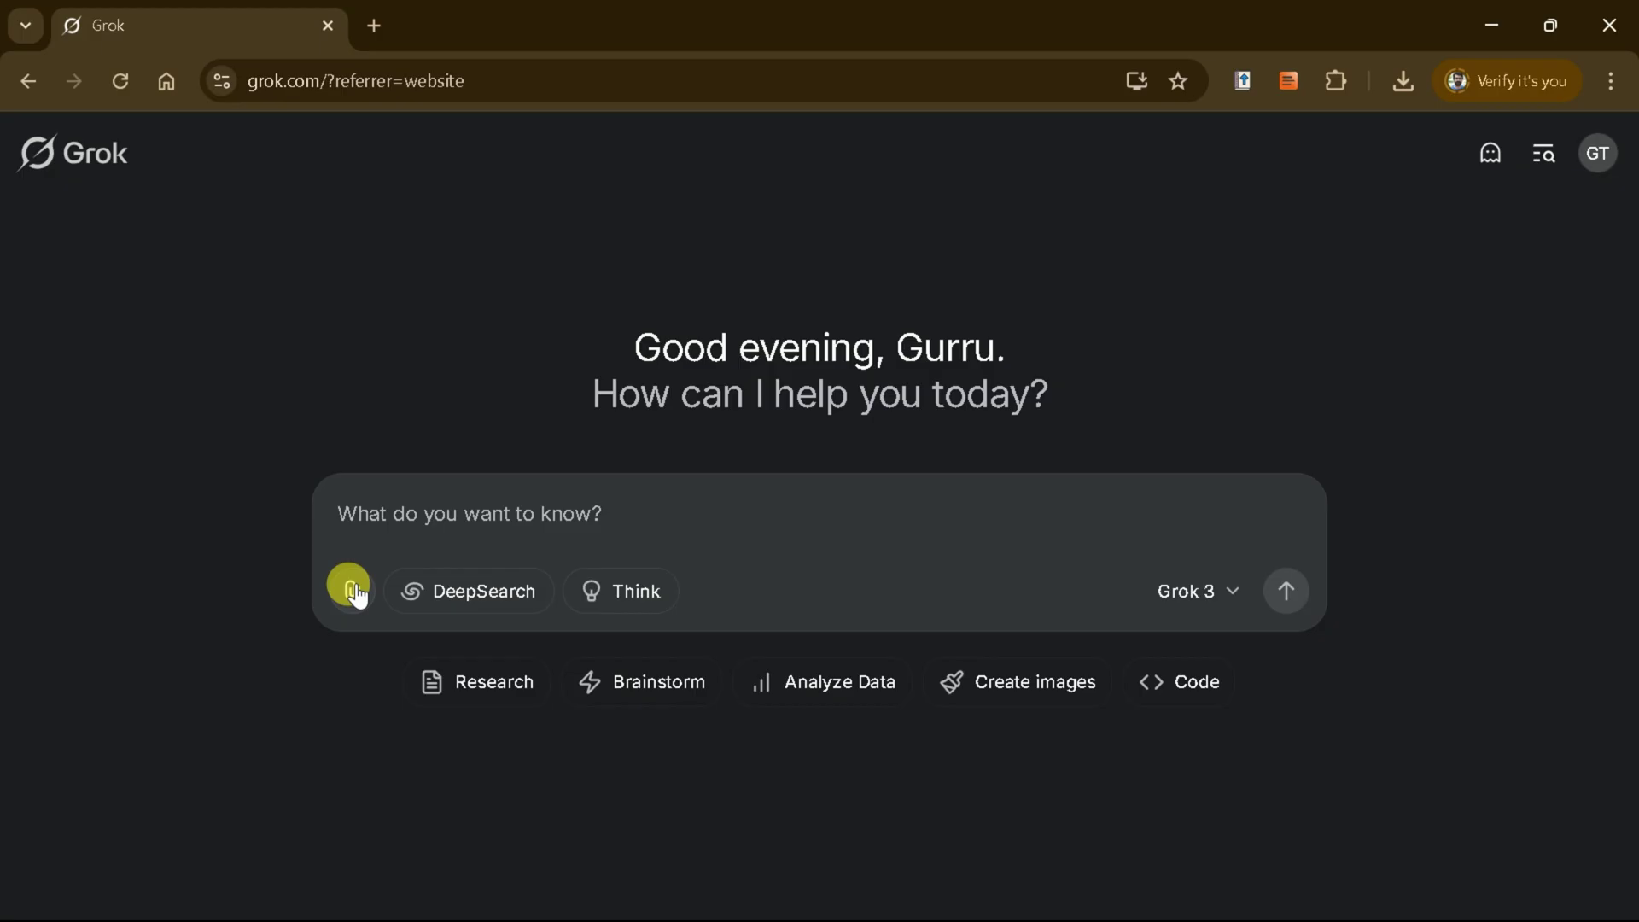
pyautogui.click(348, 586)
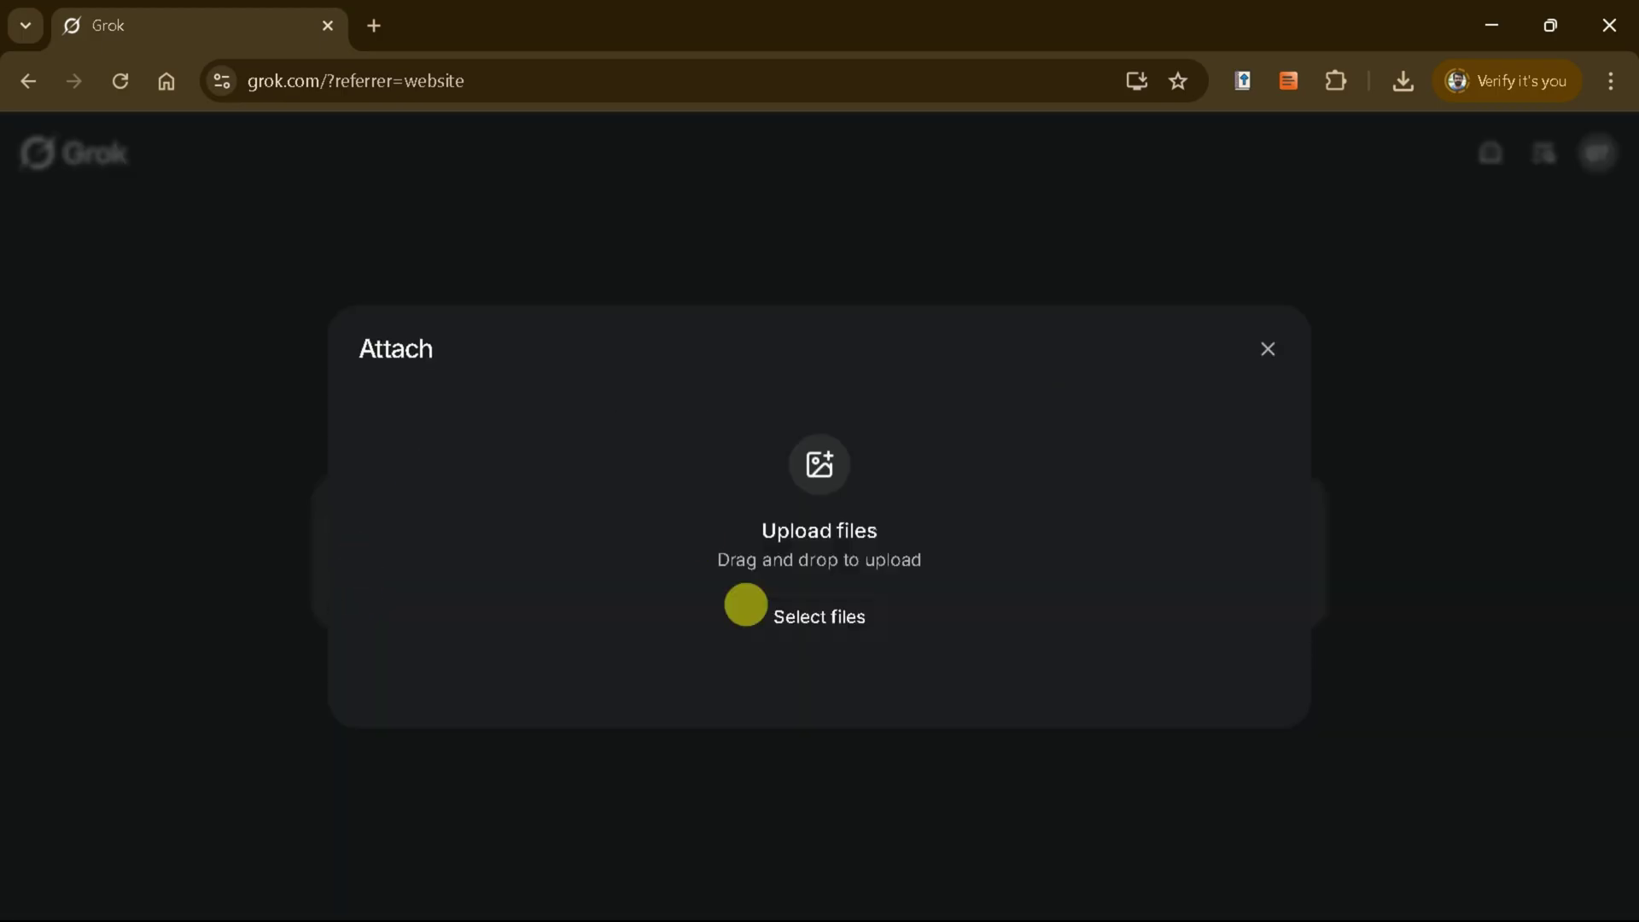
# - Upload the AR systematic review PDF from the Desktop and start the prompt 'Please summarize the'
pyautogui.click(812, 618)
pyautogui.click(106, 247)
pyautogui.click(577, 268)
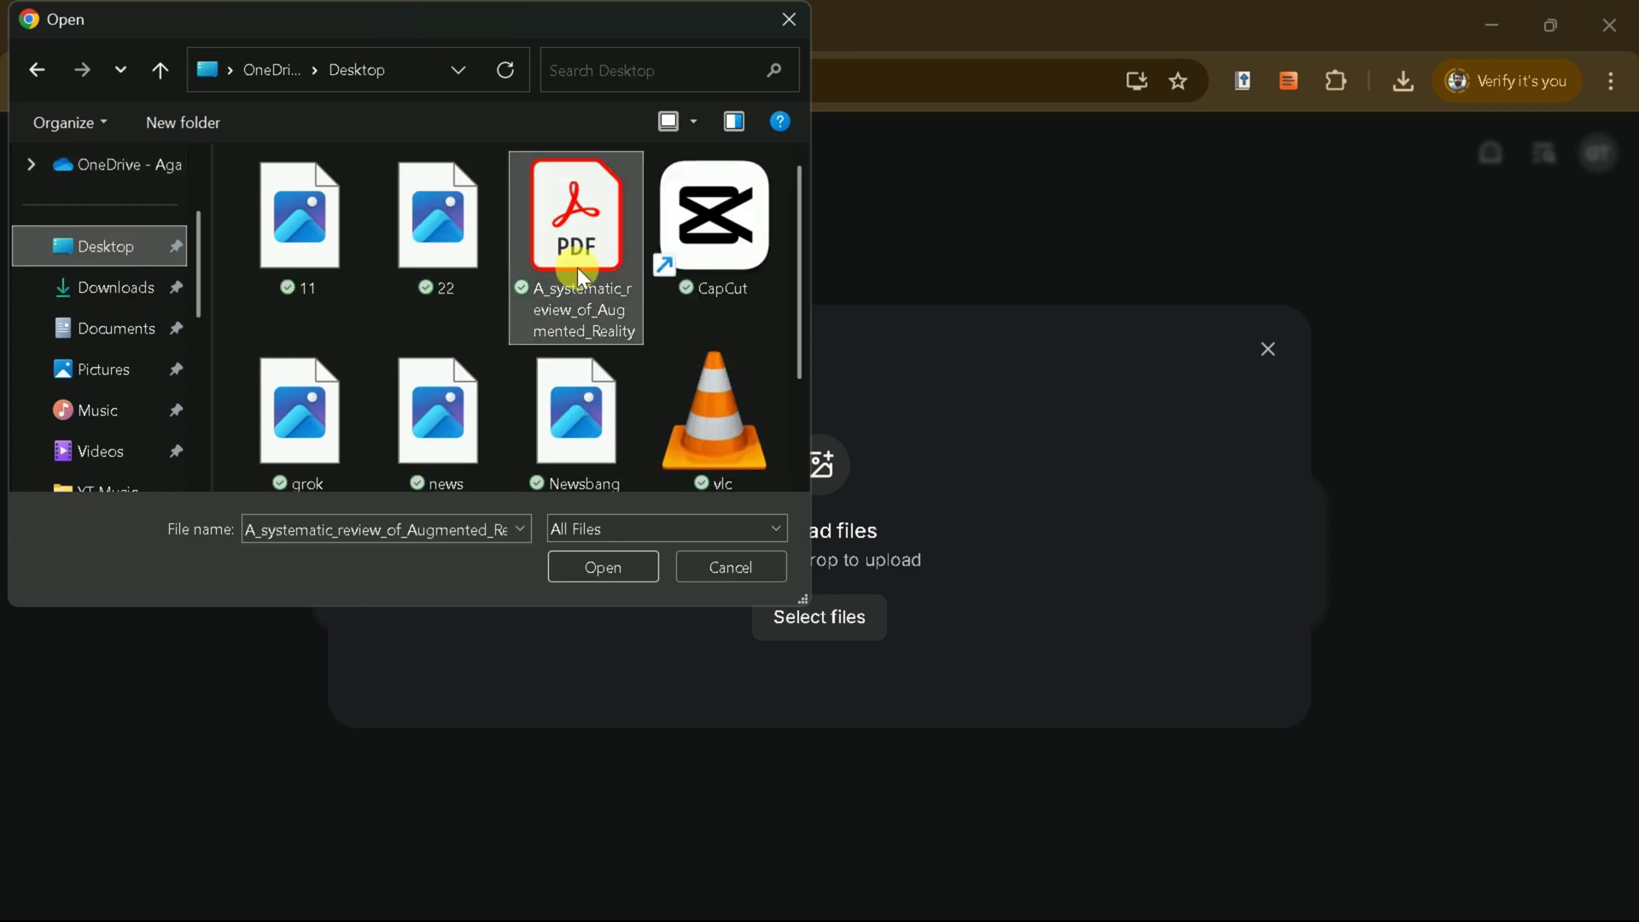
pyautogui.click(602, 567)
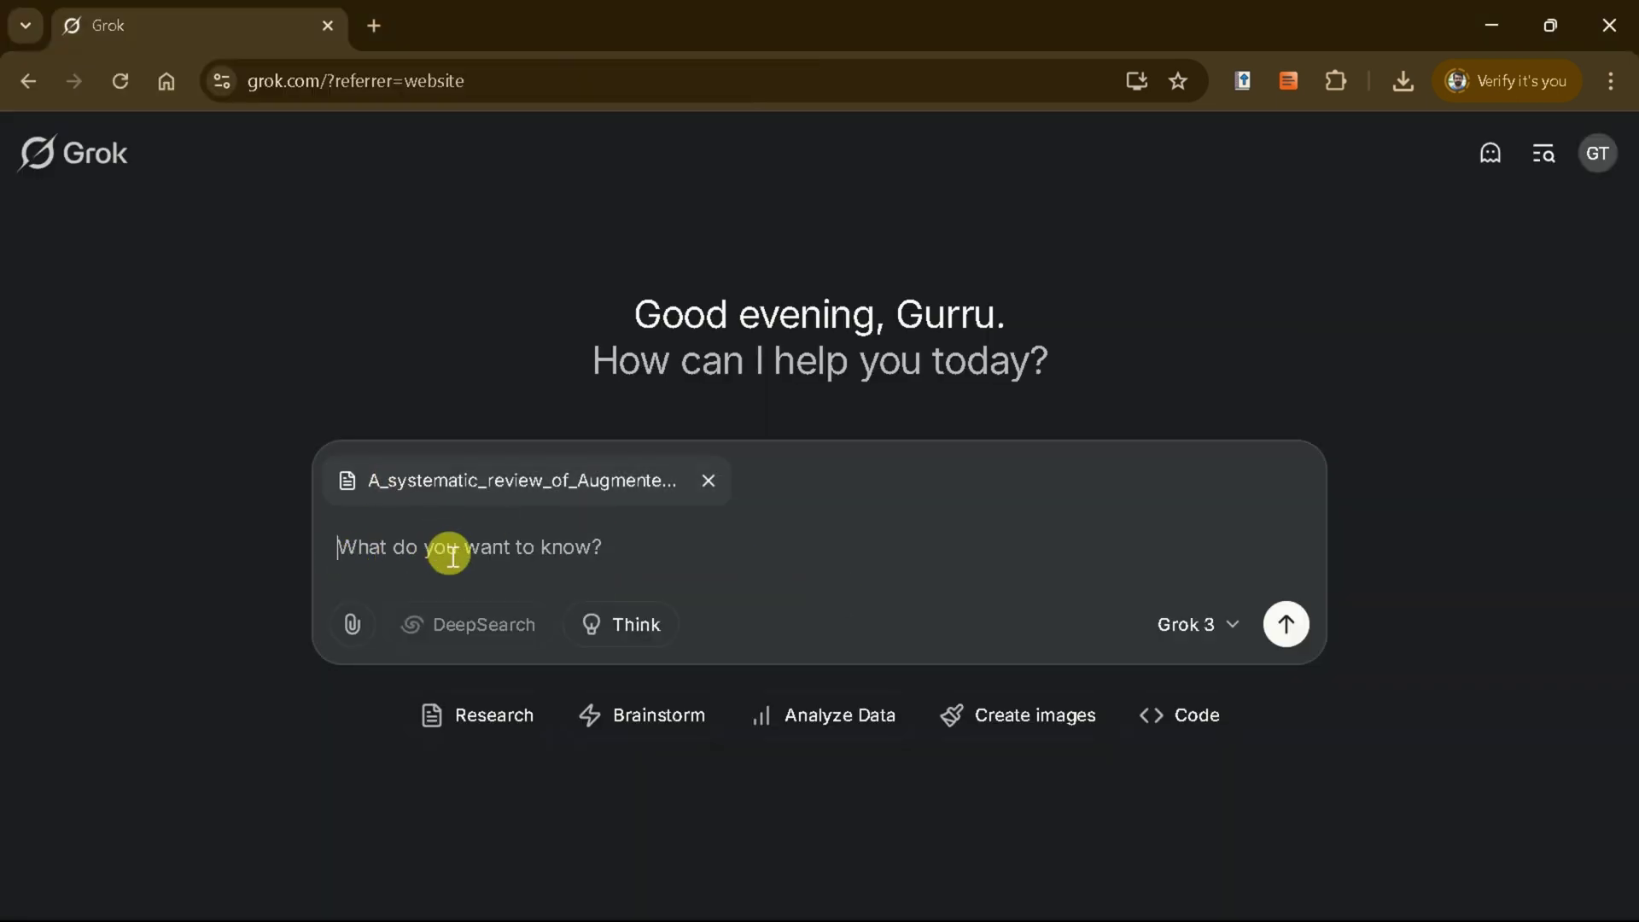
pyautogui.write('Please summar')
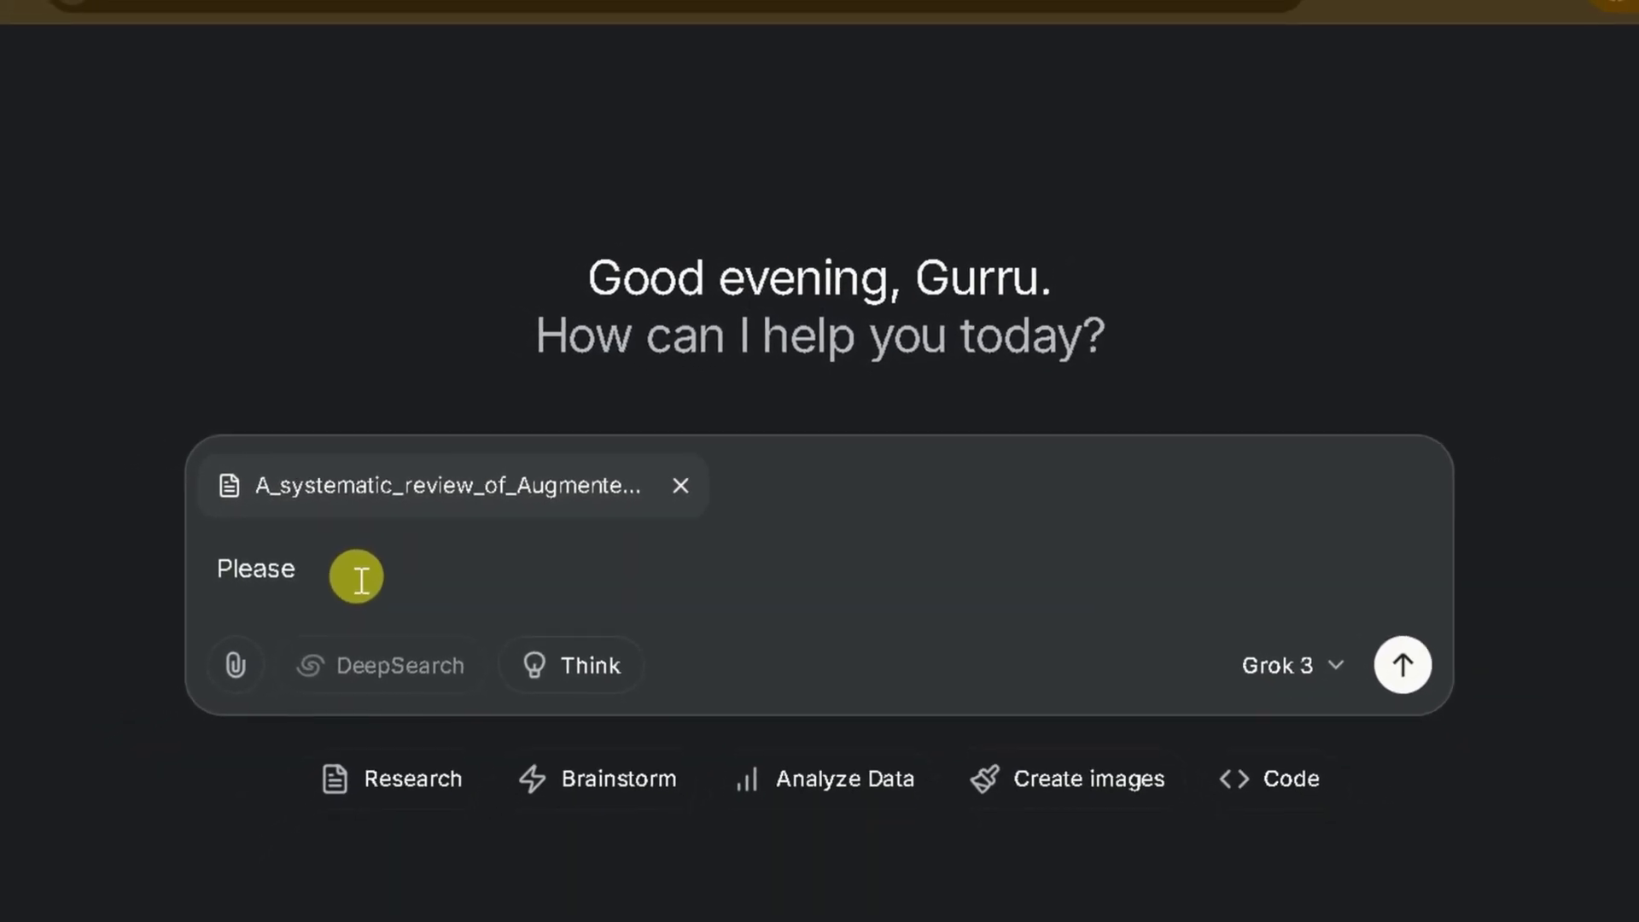
pyautogui.write('ize the provided paper.')
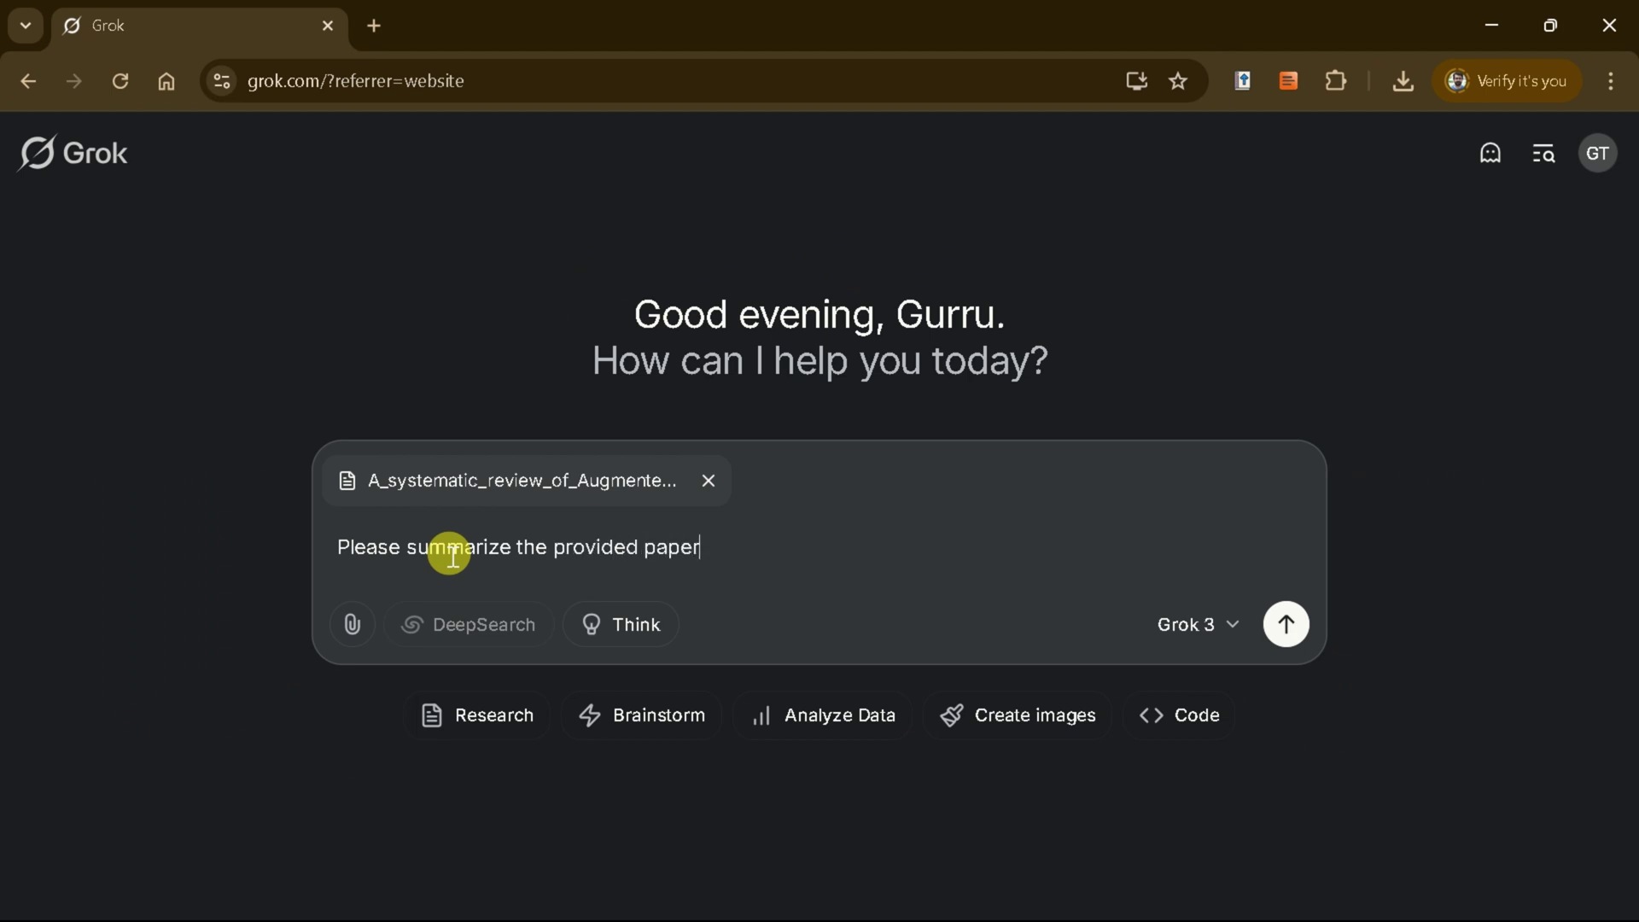
# - Send 'Please summarize the provided paper.' and scroll through the summary of the 42-article PRISMA review
pyautogui.click(1280, 626)
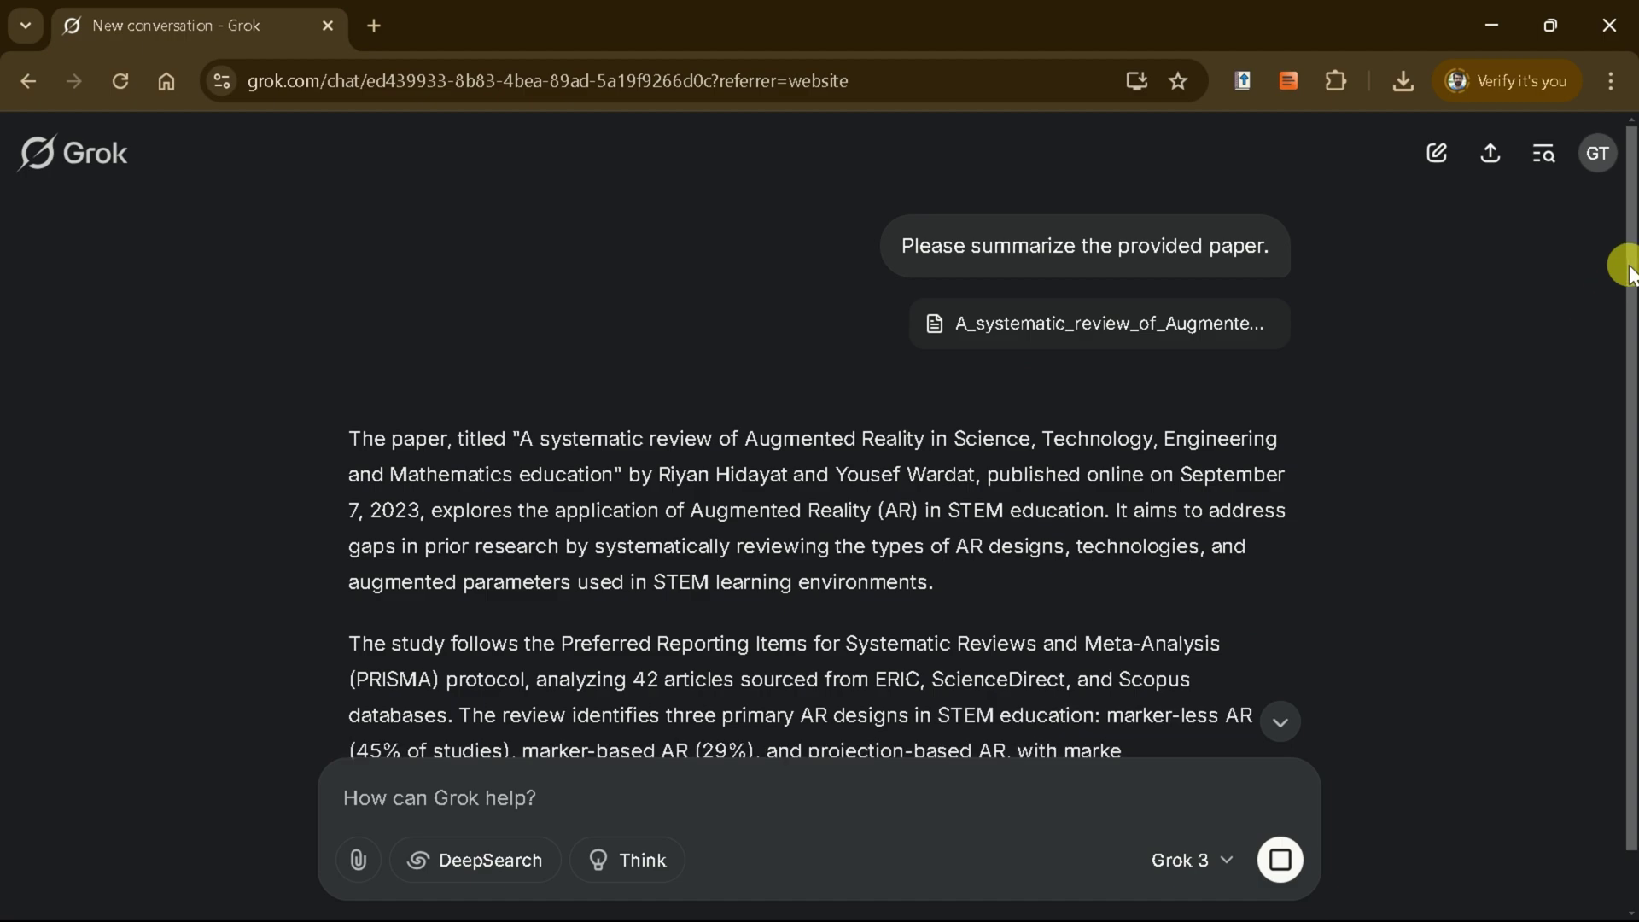
pyautogui.moveTo(1626, 274); pyautogui.dragTo(1621, 556)
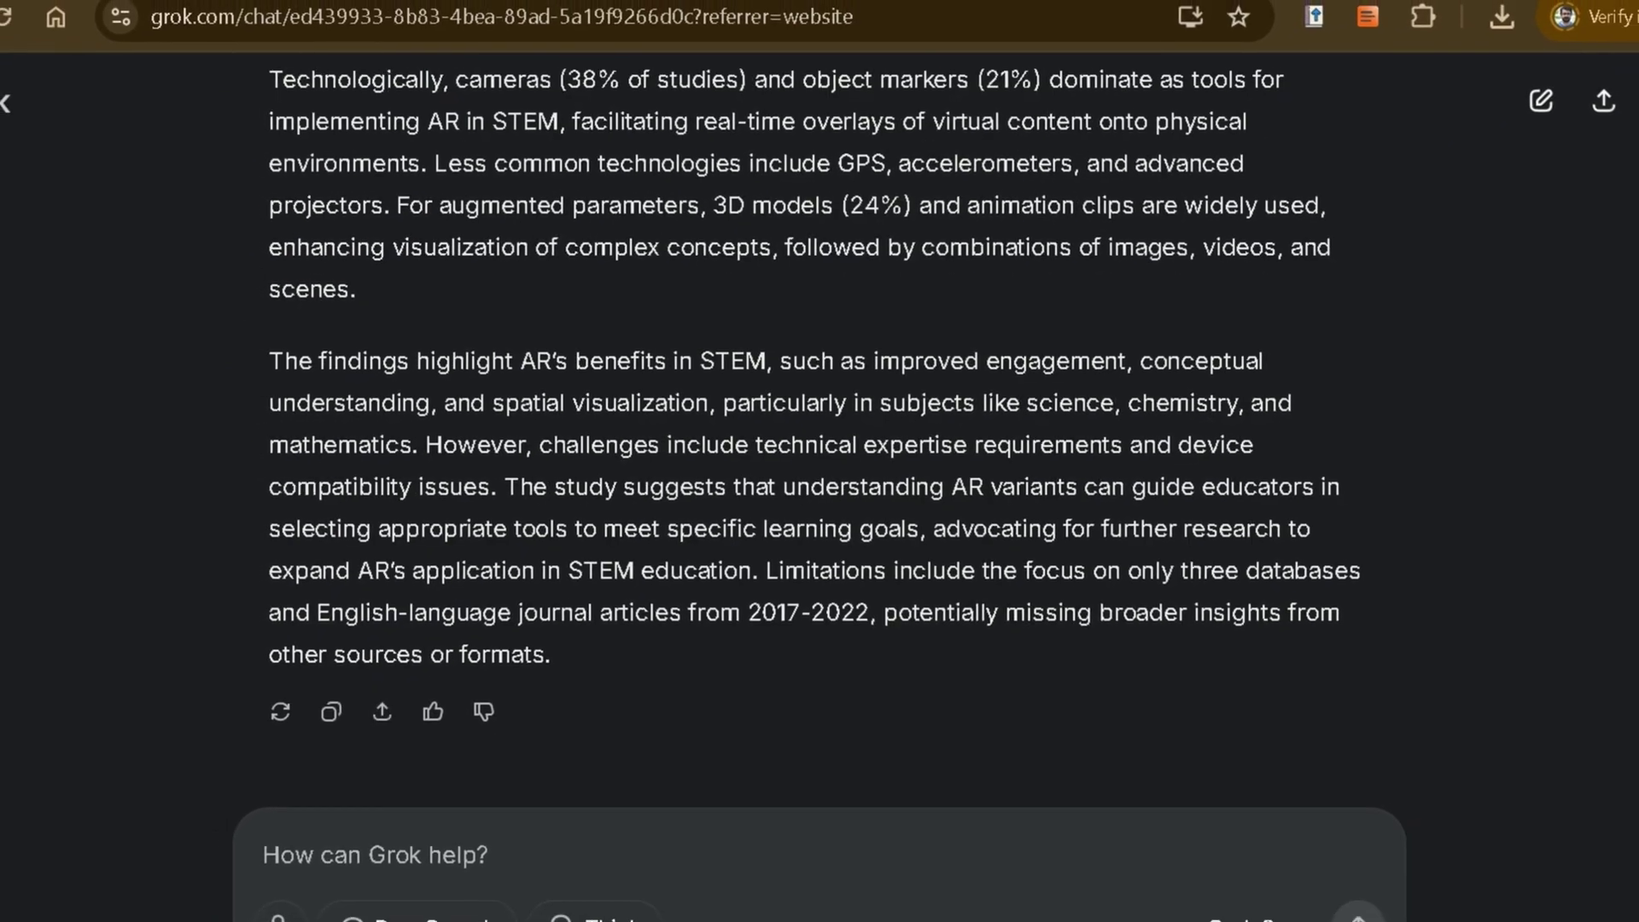
pyautogui.scroll(7, 811, 427)
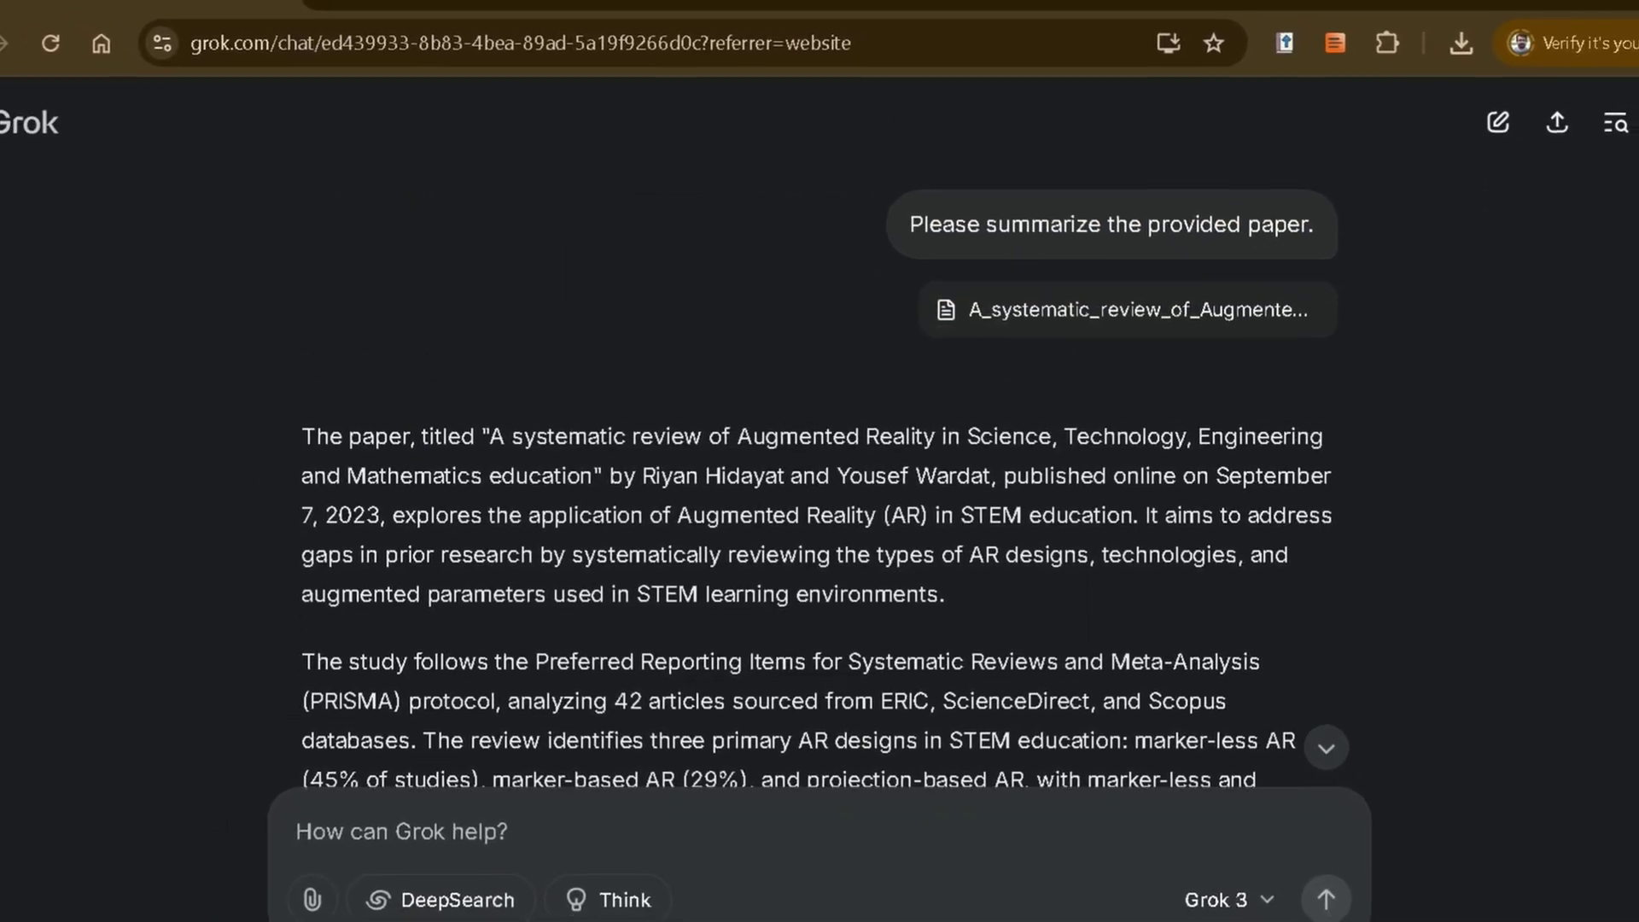
pyautogui.scroll(-1, 1622, 256)
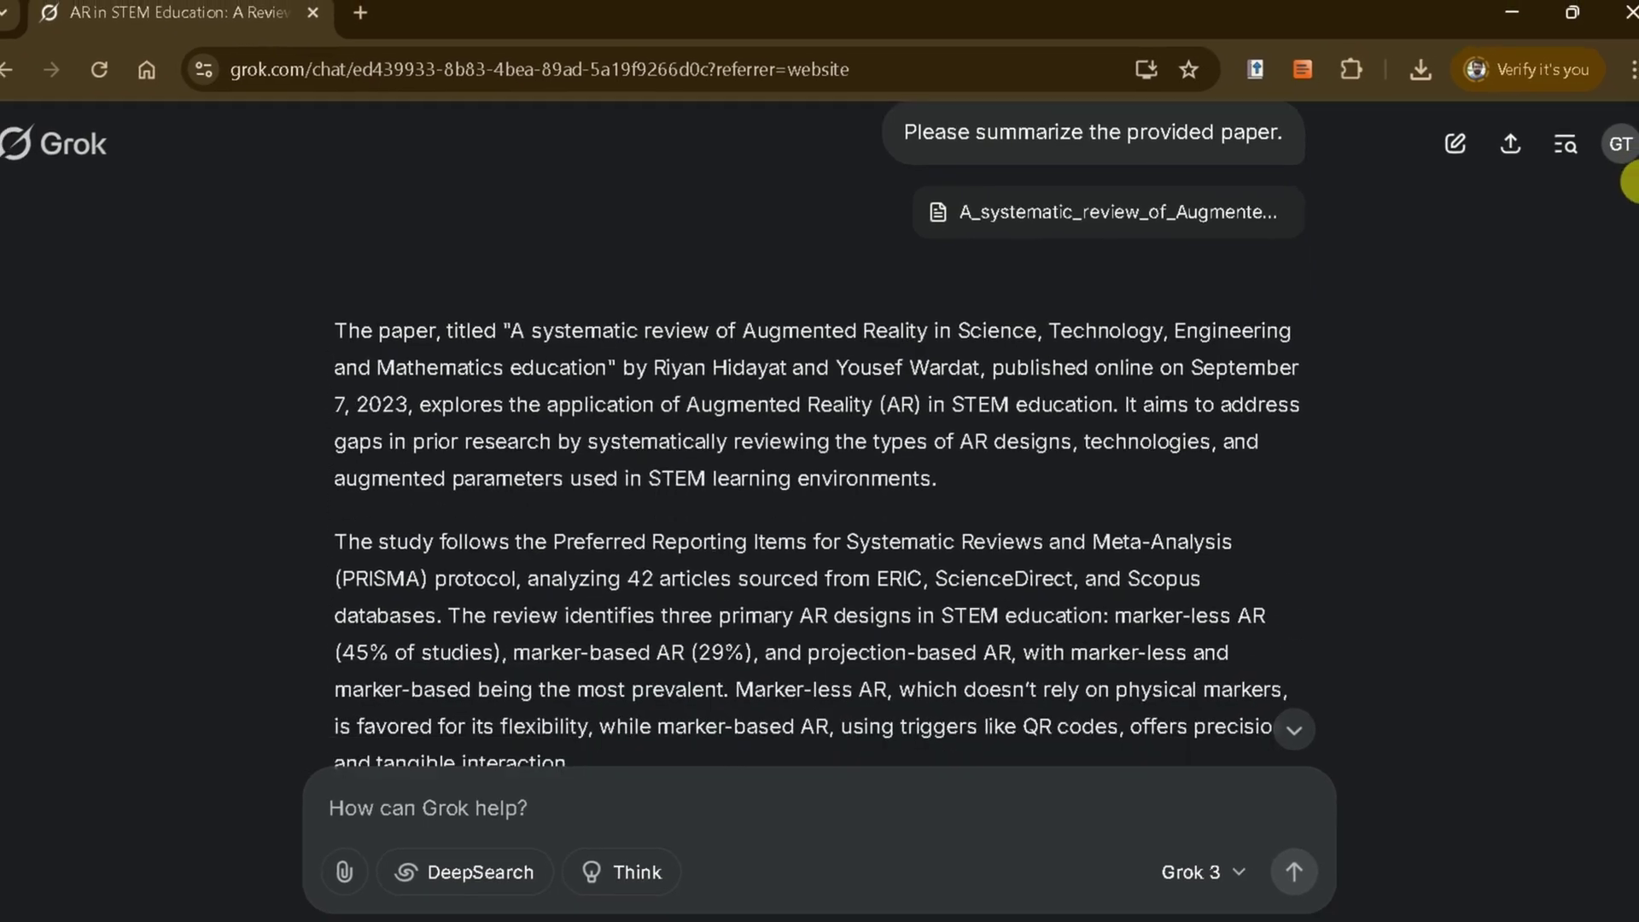
# - Ask 'Please highlight the key takeaways from this paper' and scroll through the seven takeaways
pyautogui.click(500, 809)
pyautogui.write('Please')
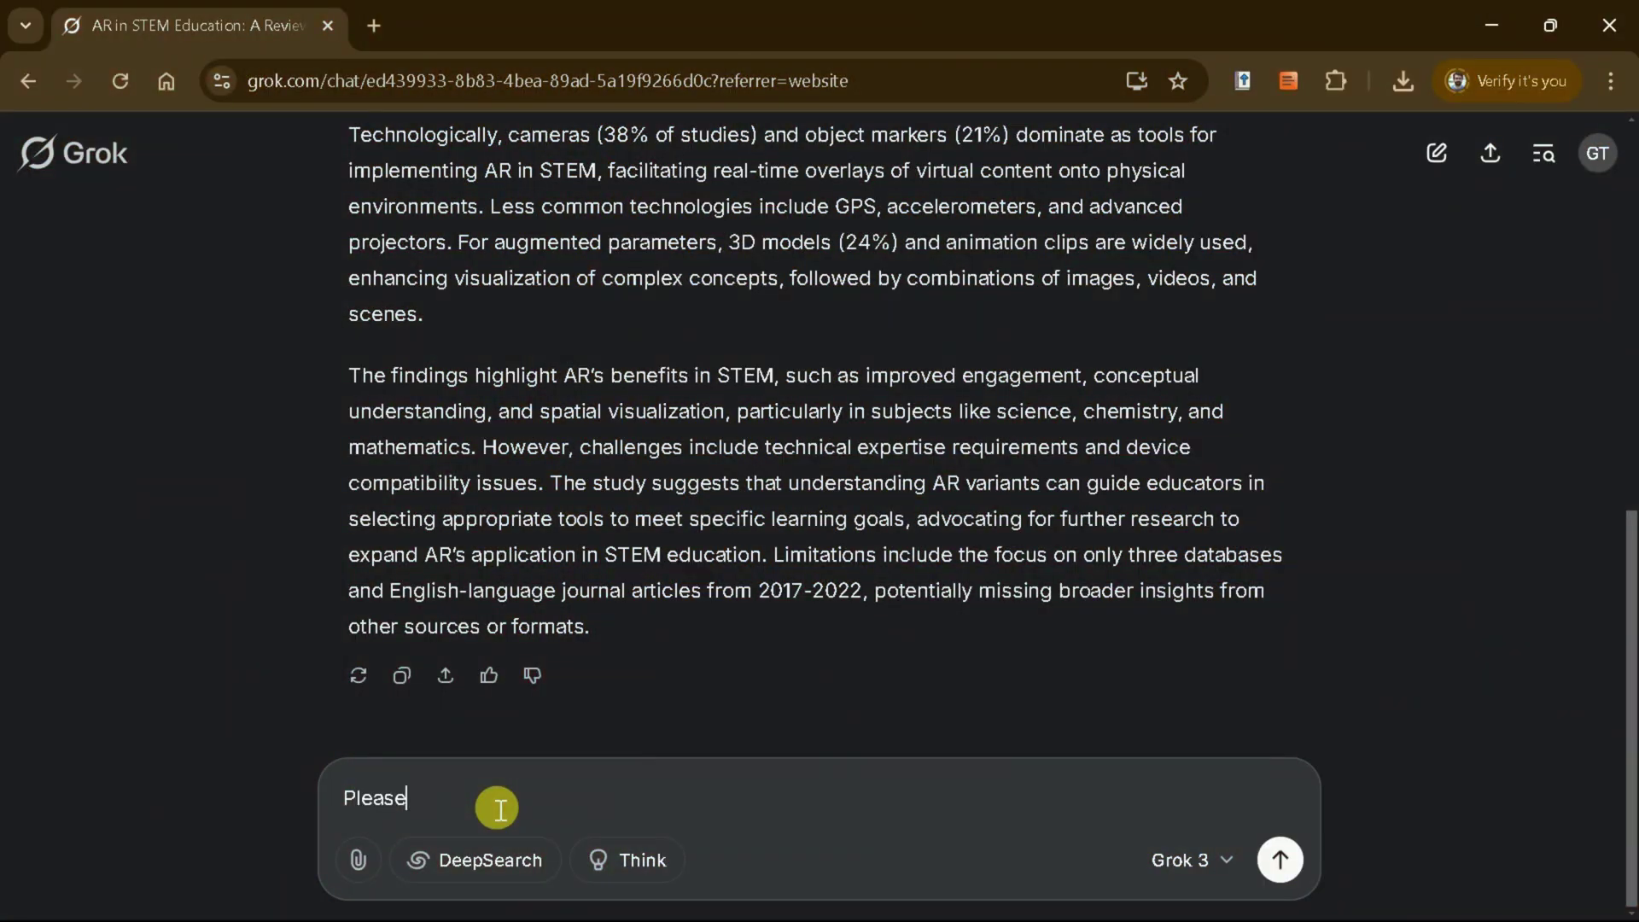
pyautogui.write(' highlight the key')
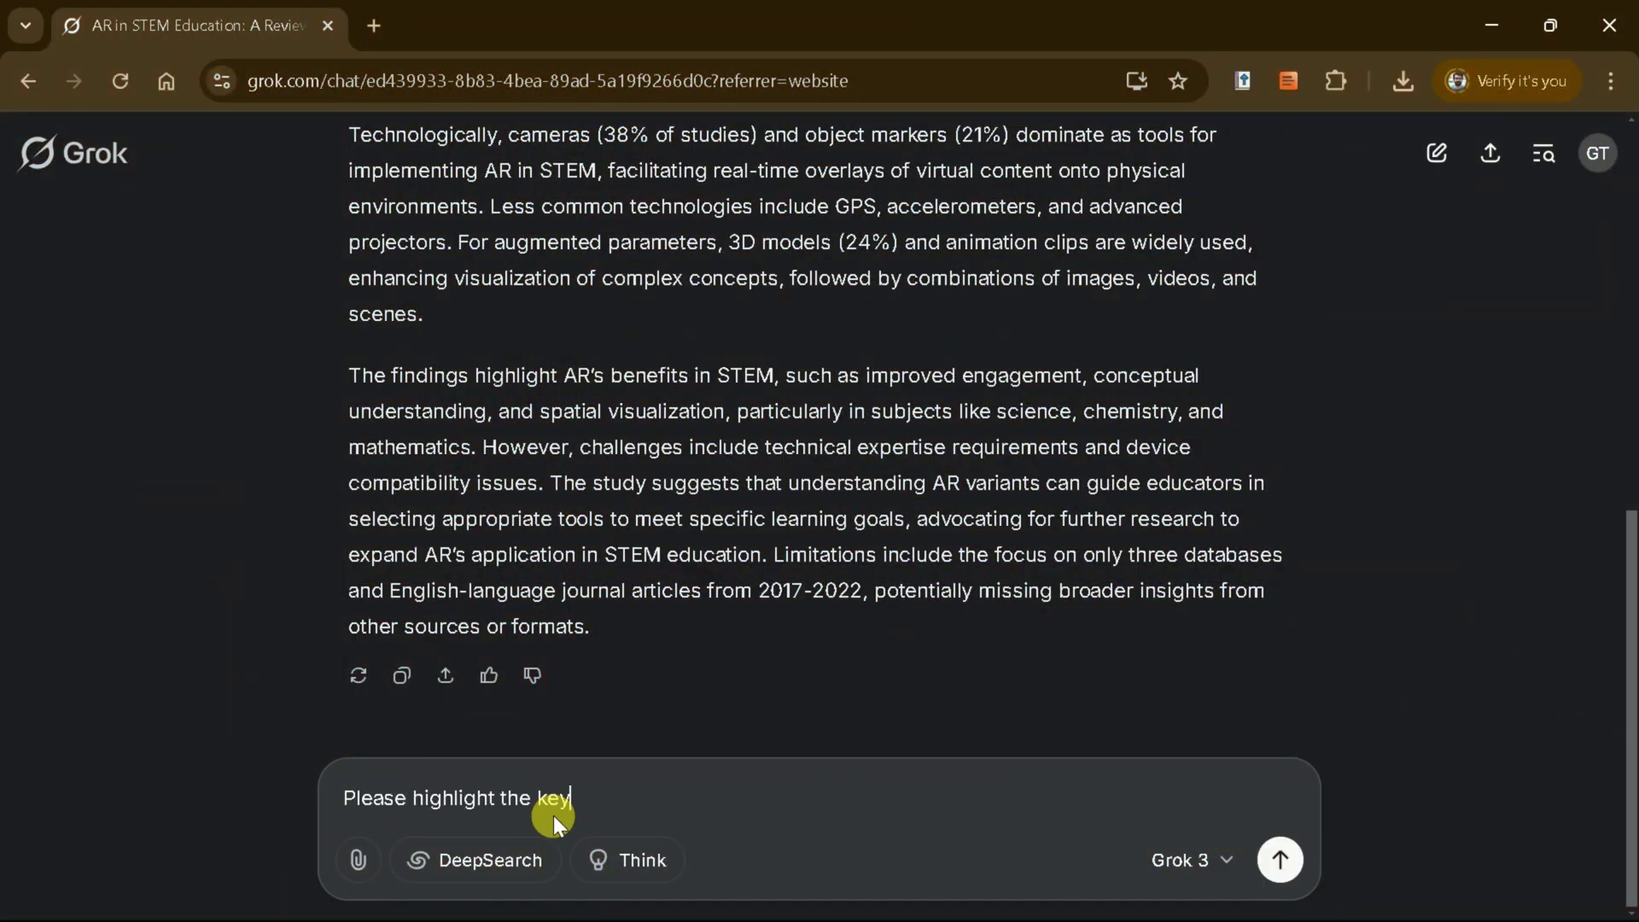
pyautogui.write(' takeaways from ')
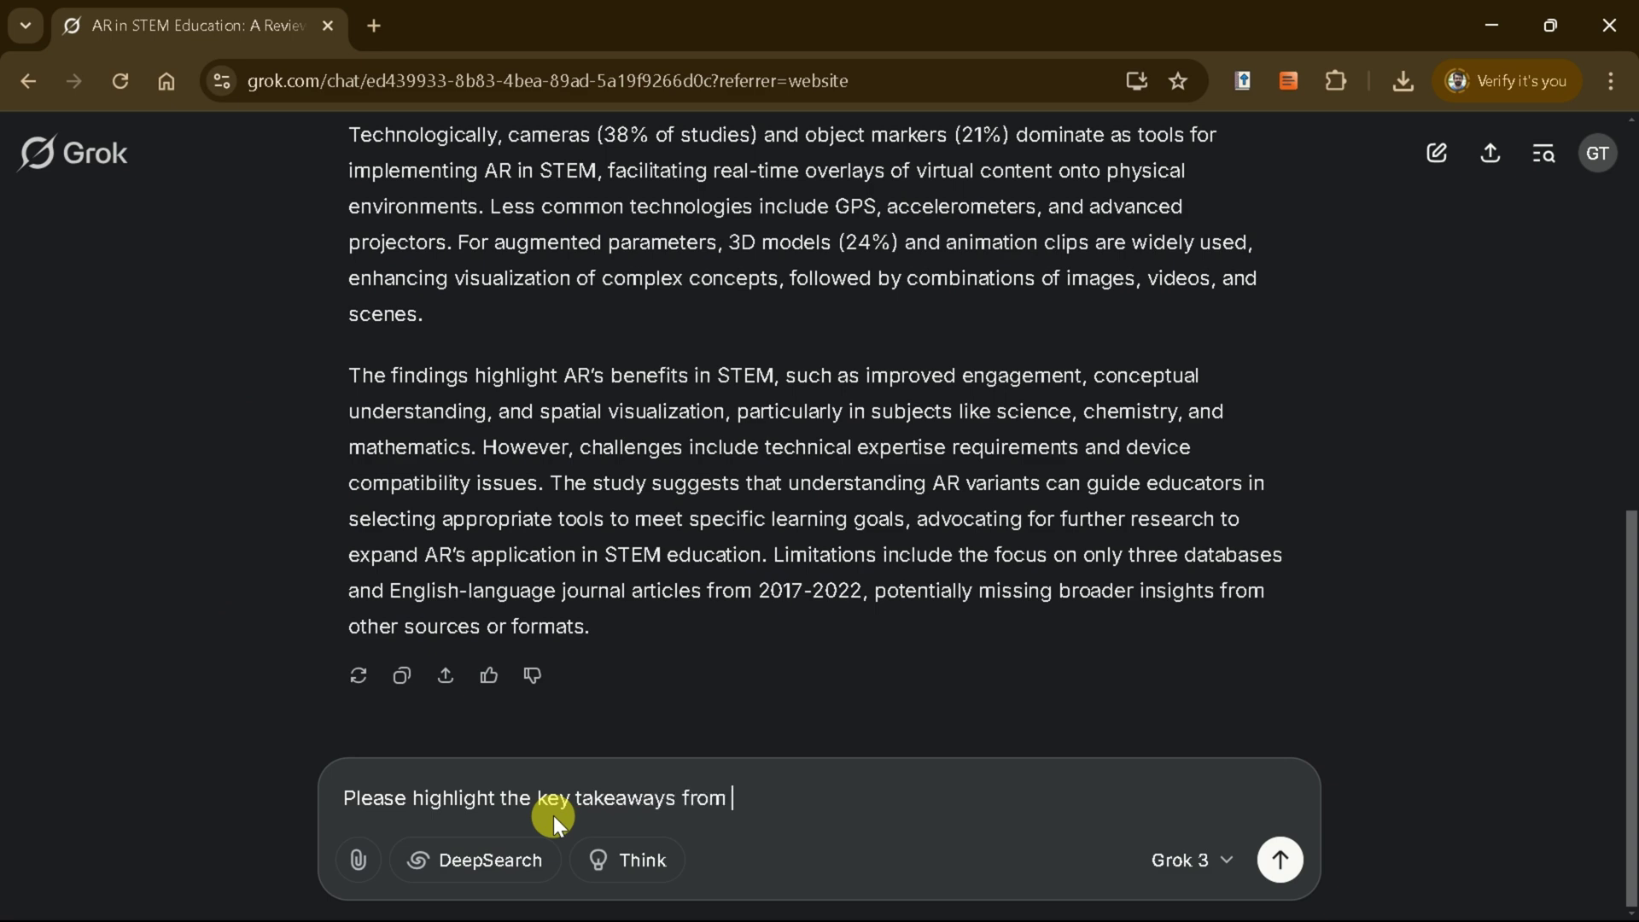
pyautogui.write('this paper')
pyautogui.press('Return')
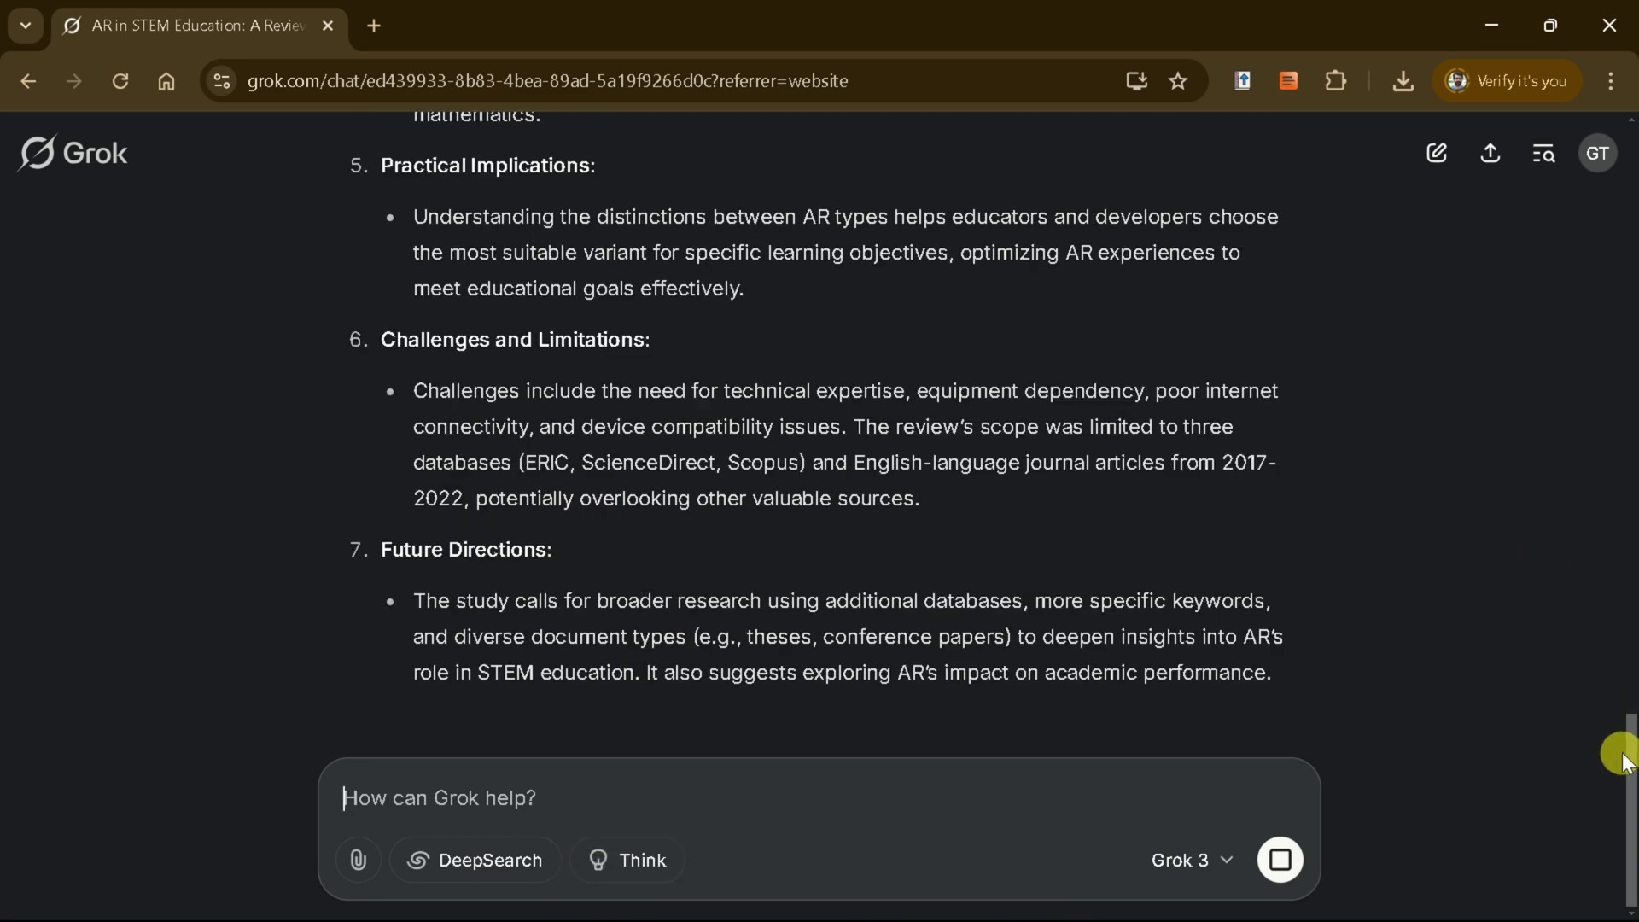
pyautogui.moveTo(1633, 777); pyautogui.dragTo(1632, 539)
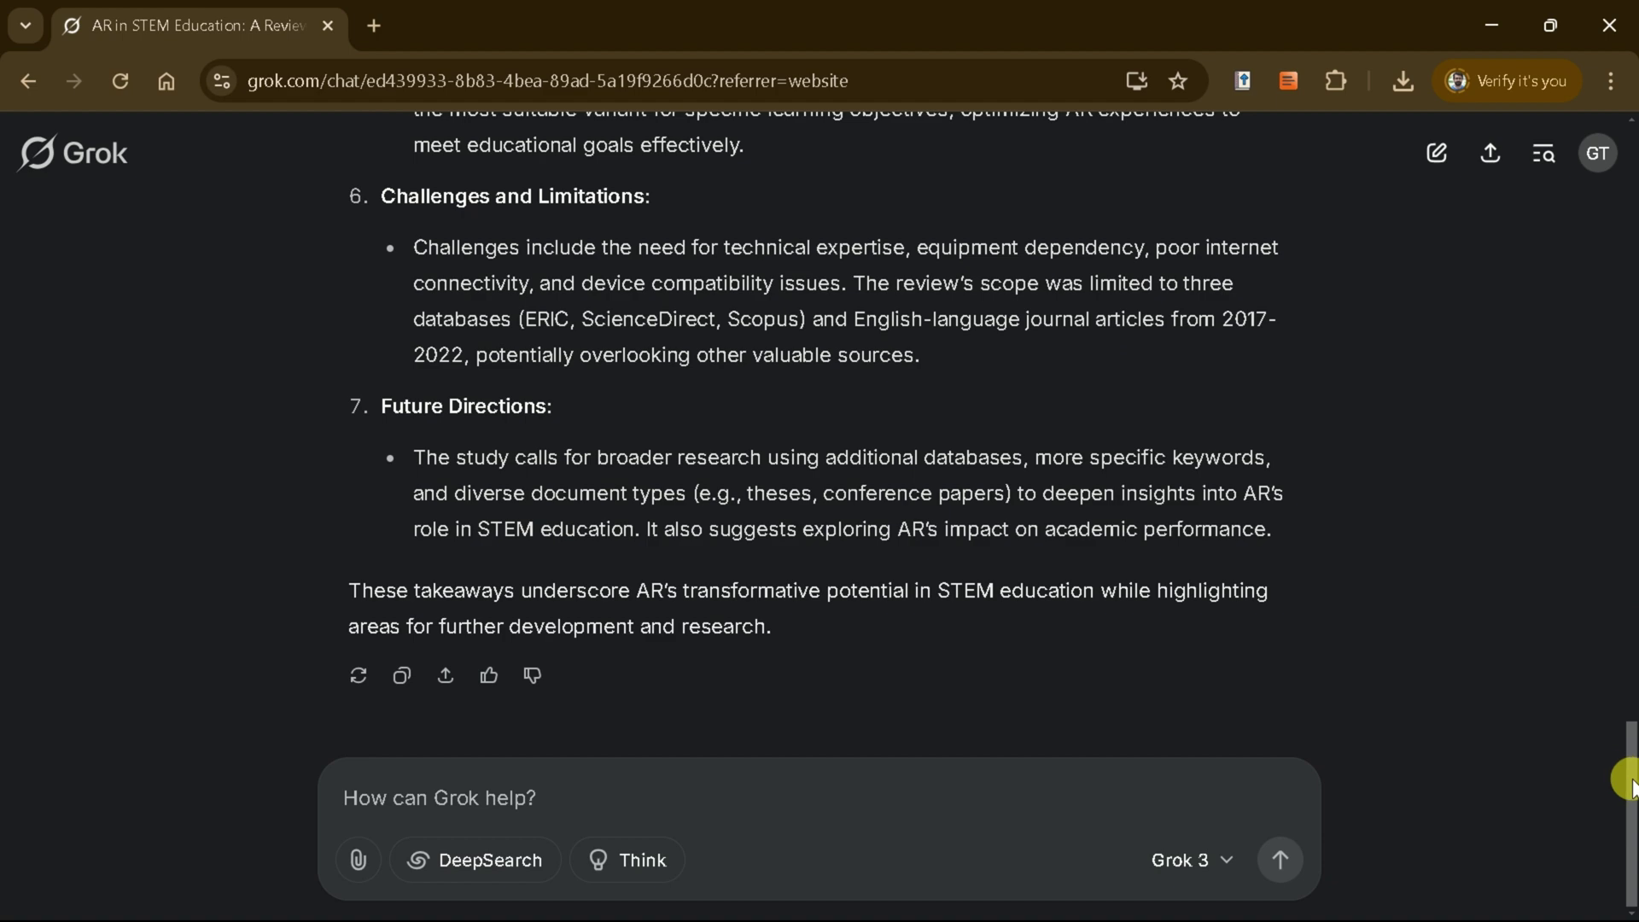
pyautogui.moveTo(1632, 787); pyautogui.dragTo(1633, 527)
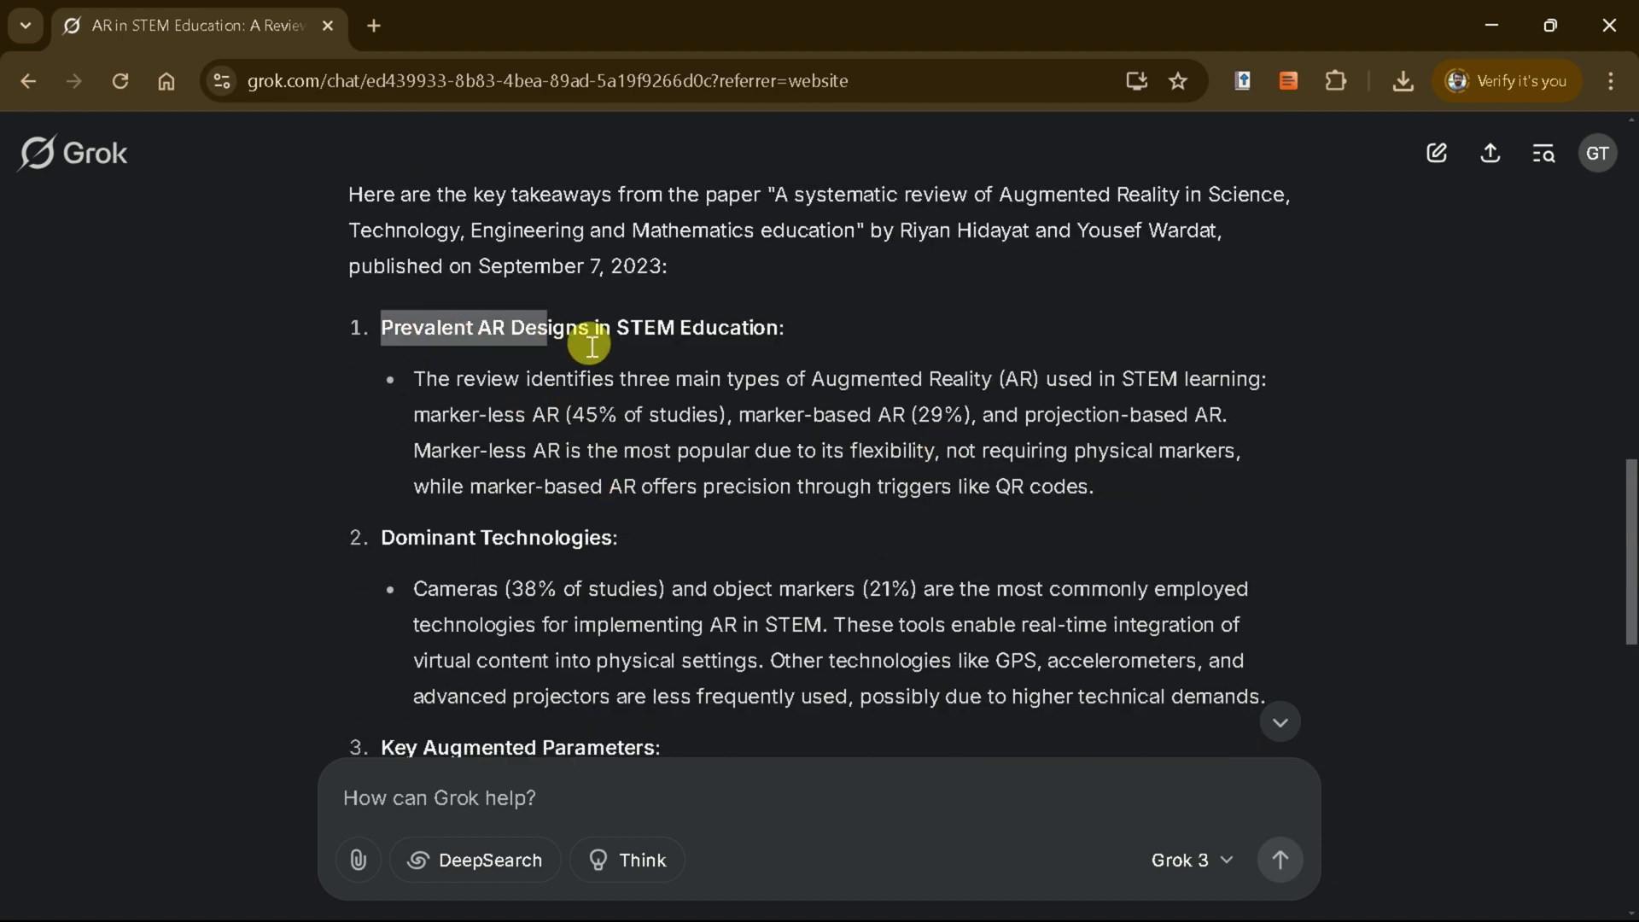
# - Select the 'Prevalent AR Designs in STEM Education' and 'Dominant Technologies' headings
pyautogui.moveTo(592, 346); pyautogui.dragTo(791, 350)
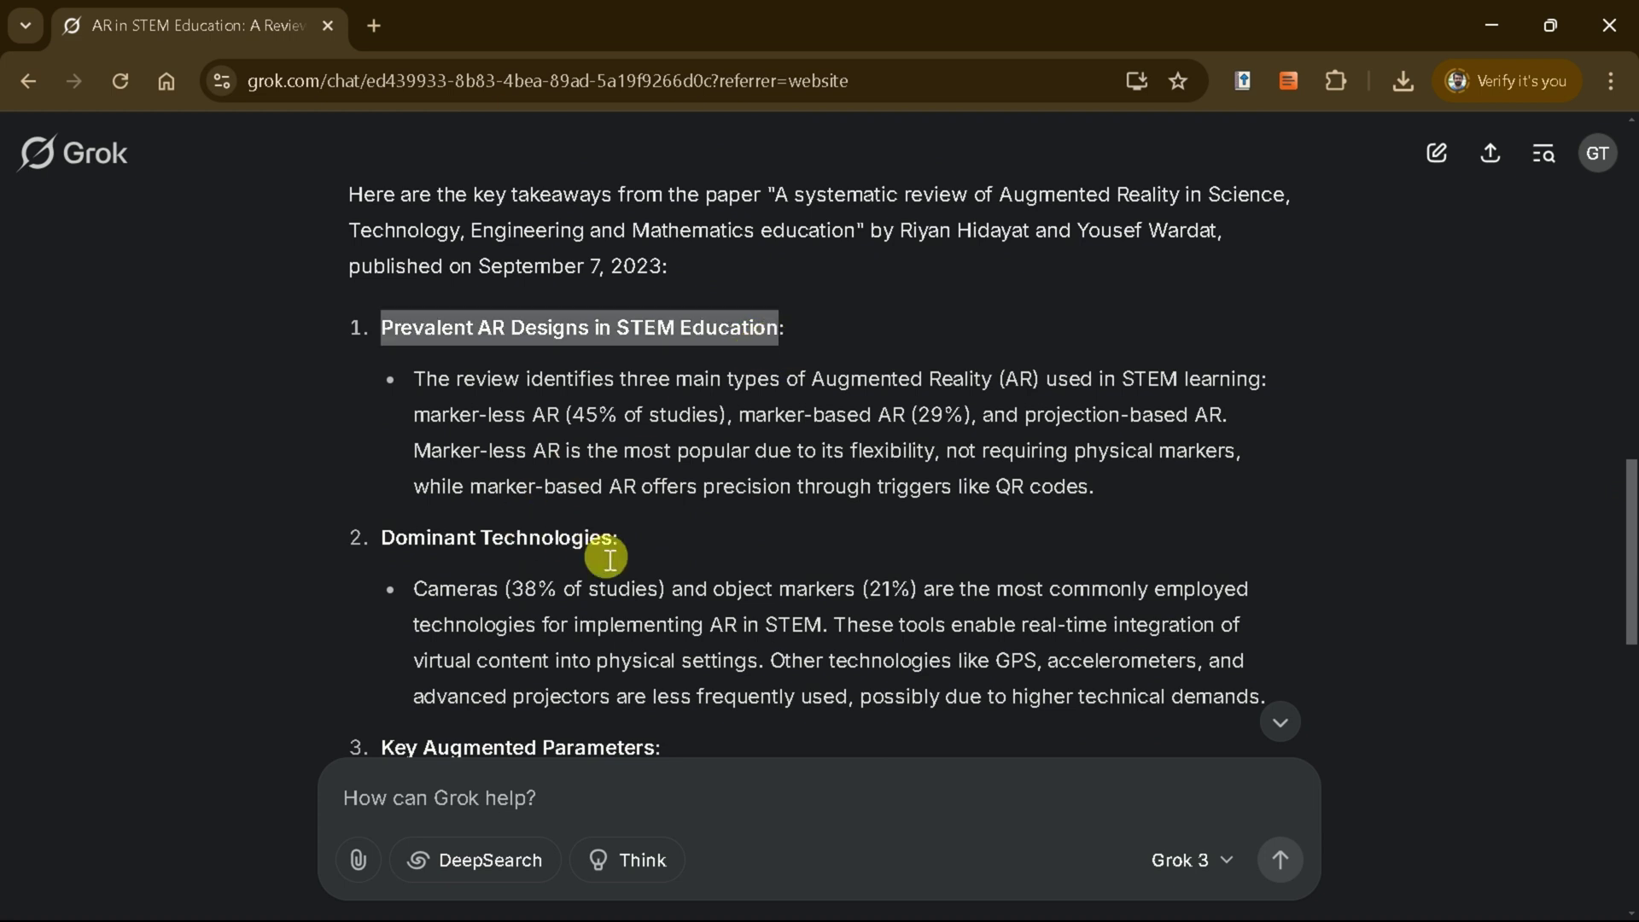
pyautogui.moveTo(381, 538); pyautogui.dragTo(630, 535)
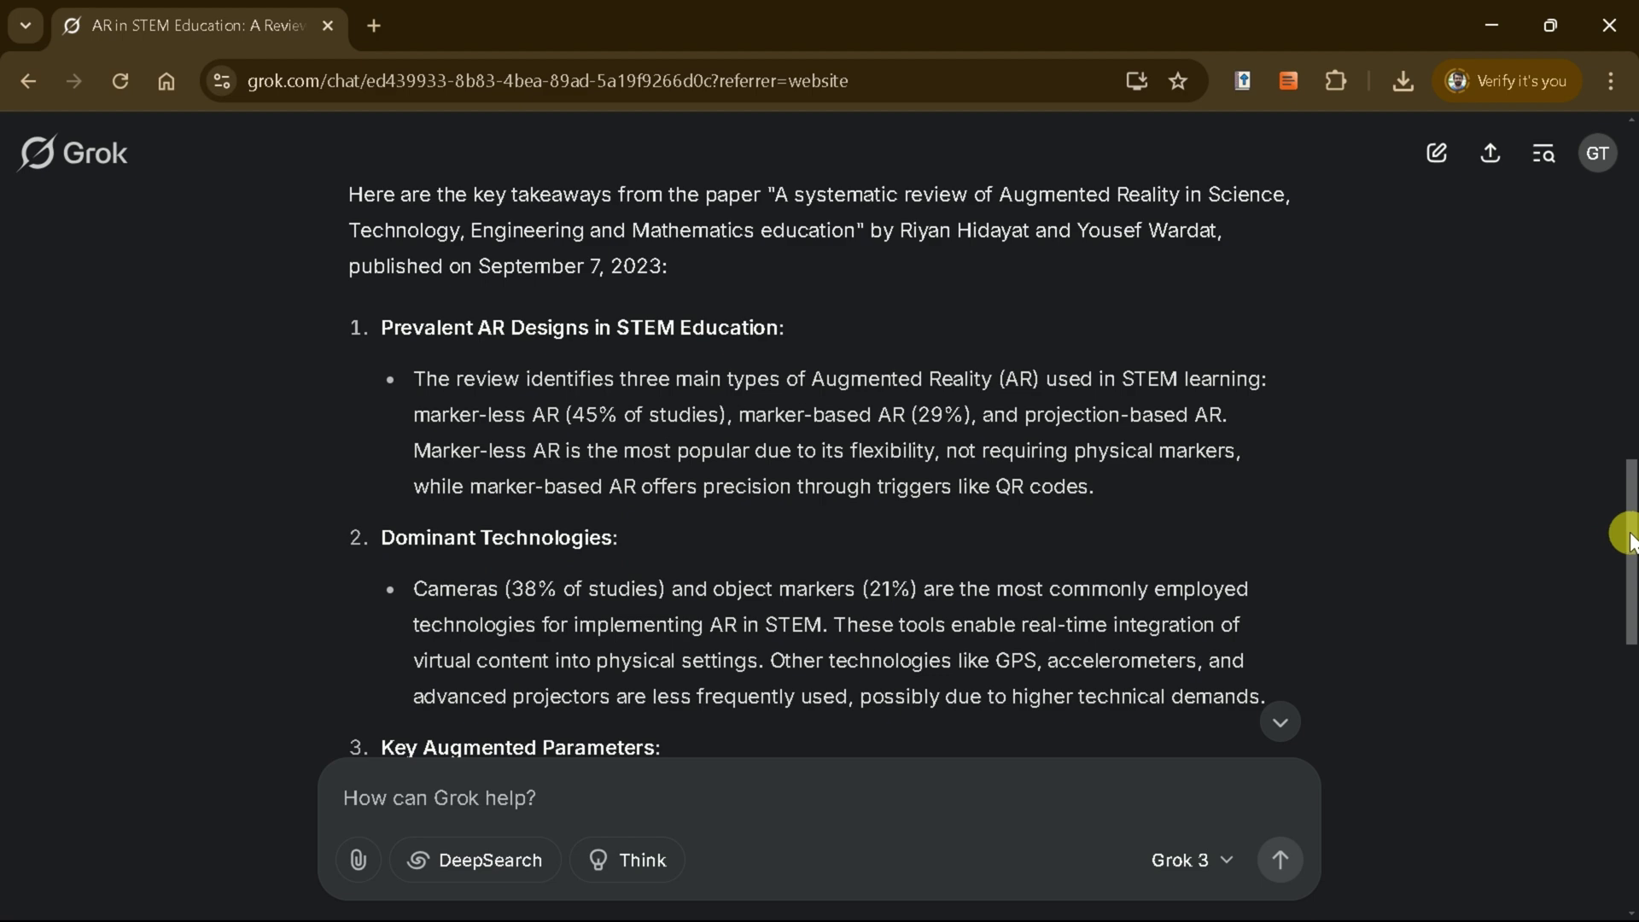
pyautogui.moveTo(1631, 536); pyautogui.dragTo(1631, 755)
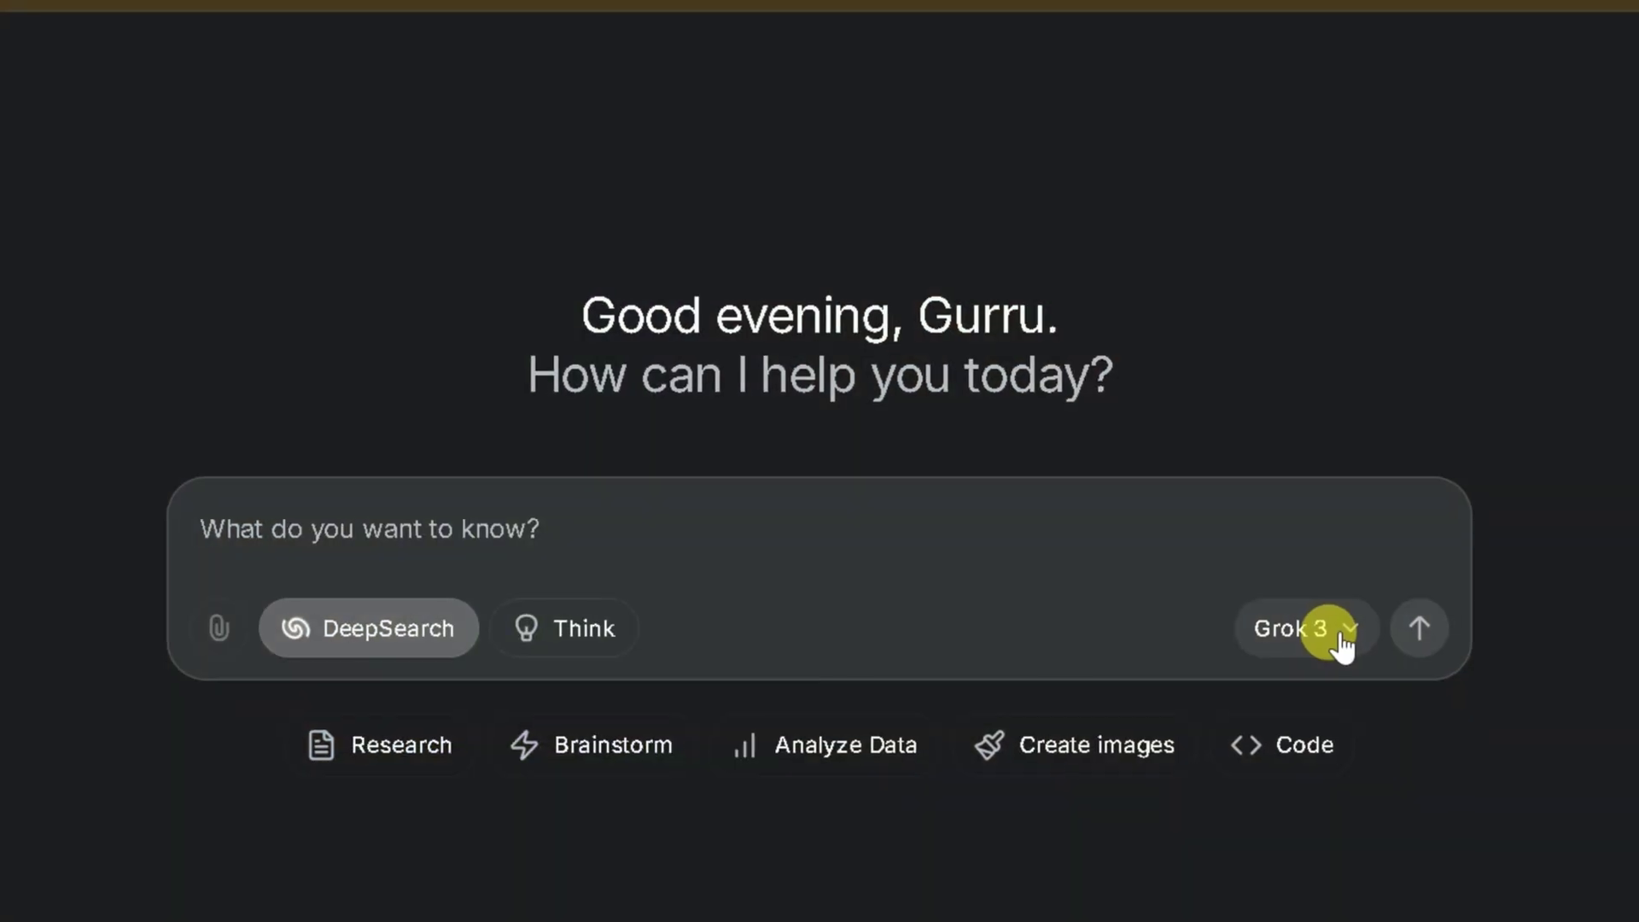
# - Check the Grok model list without changing it and return to a new empty chat
pyautogui.click(1318, 629)
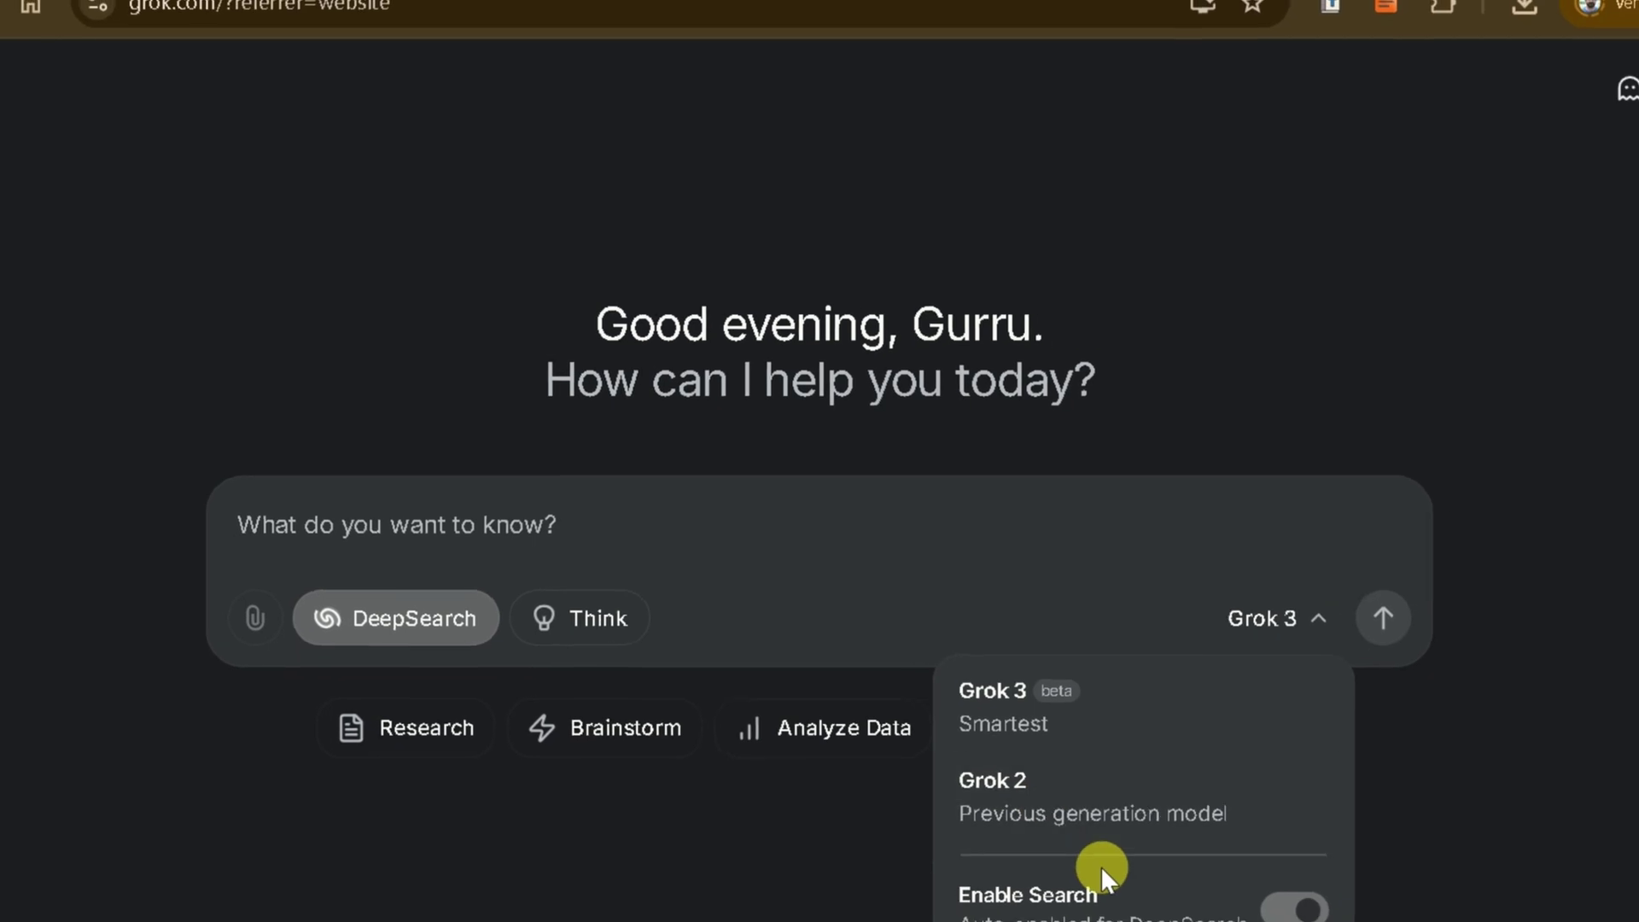
pyautogui.click(1031, 525)
pyautogui.click(517, 529)
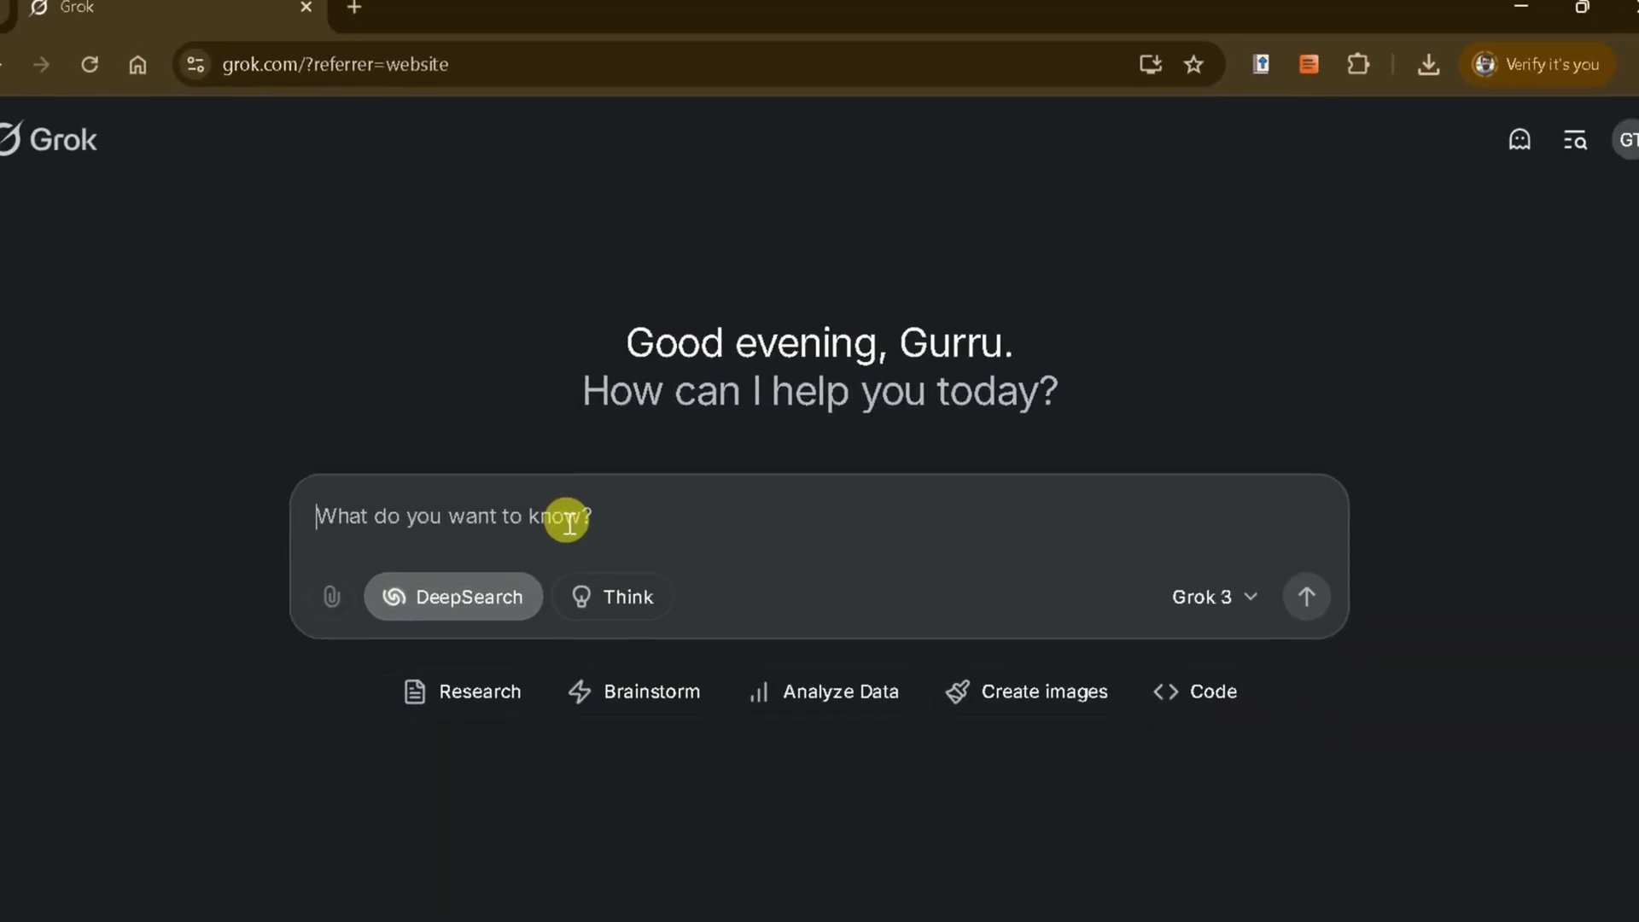